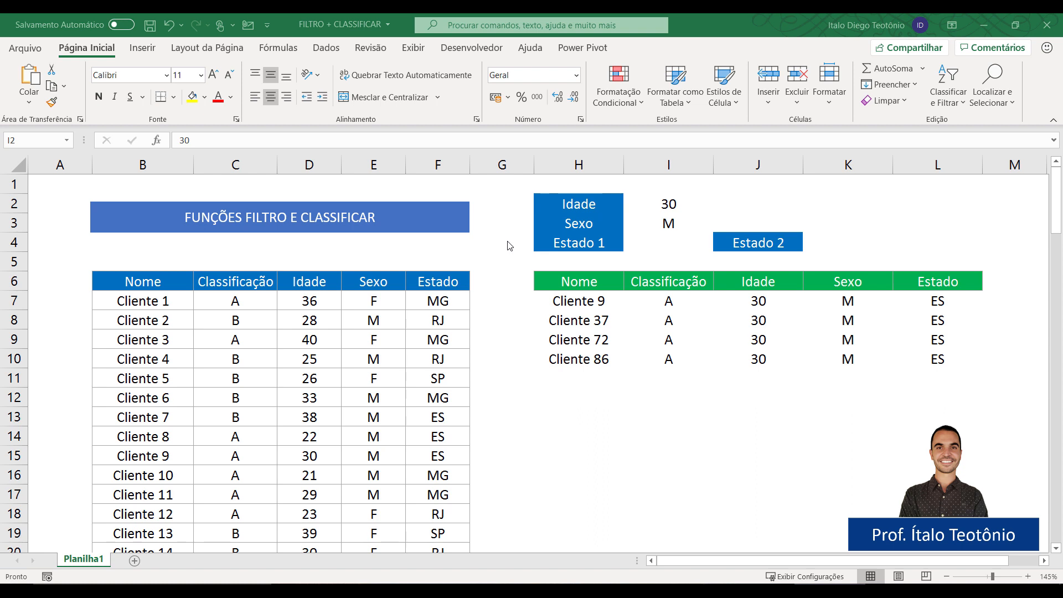
Test the filter with Sexo F in I3 and Idade 20 in I2.
{"action": "left_click", "coordinate": [556, 302]}
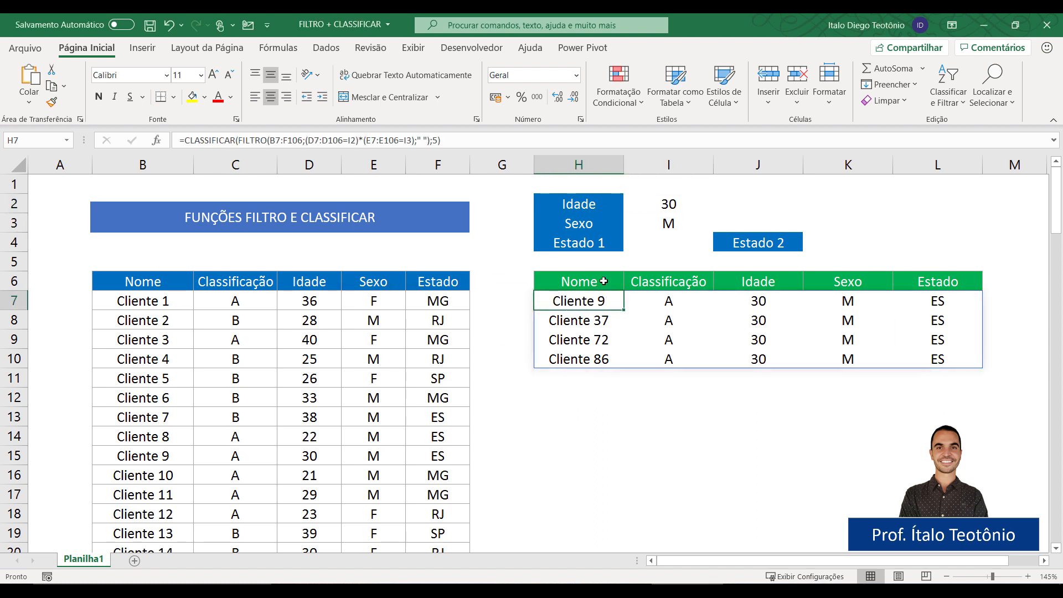
{"action": "left_click", "coordinate": [662, 210]}
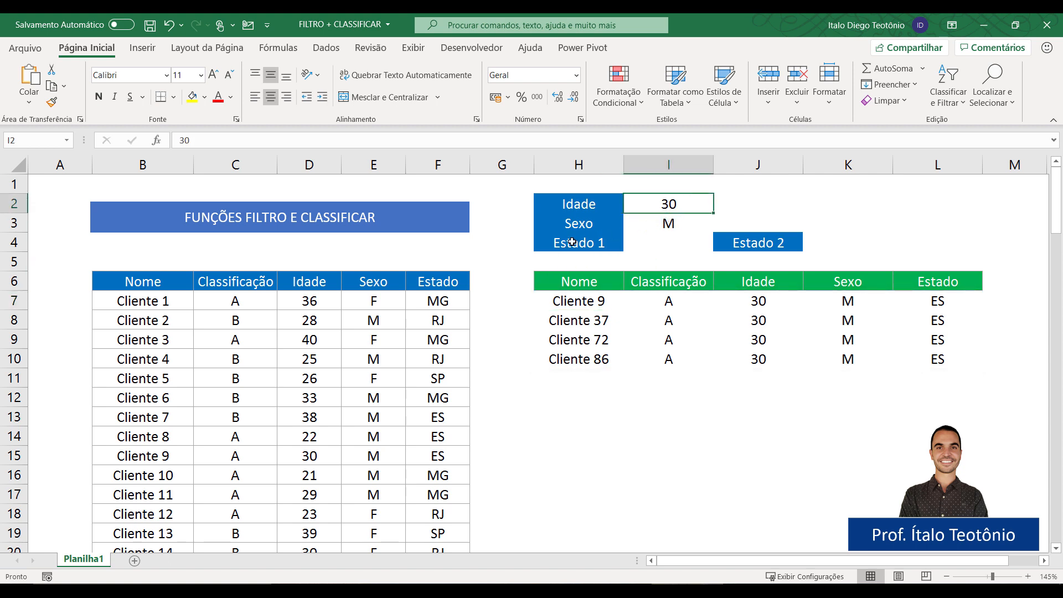
{"action": "left_click", "coordinate": [670, 227]}
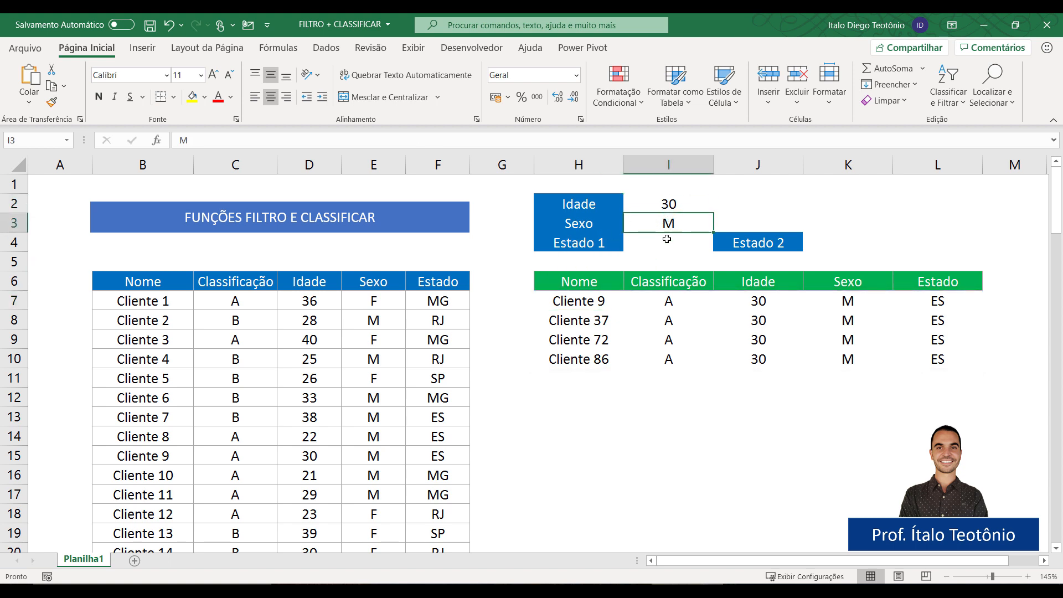
{"action": "type", "text": "F"}
{"action": "left_click", "coordinate": [547, 480]}
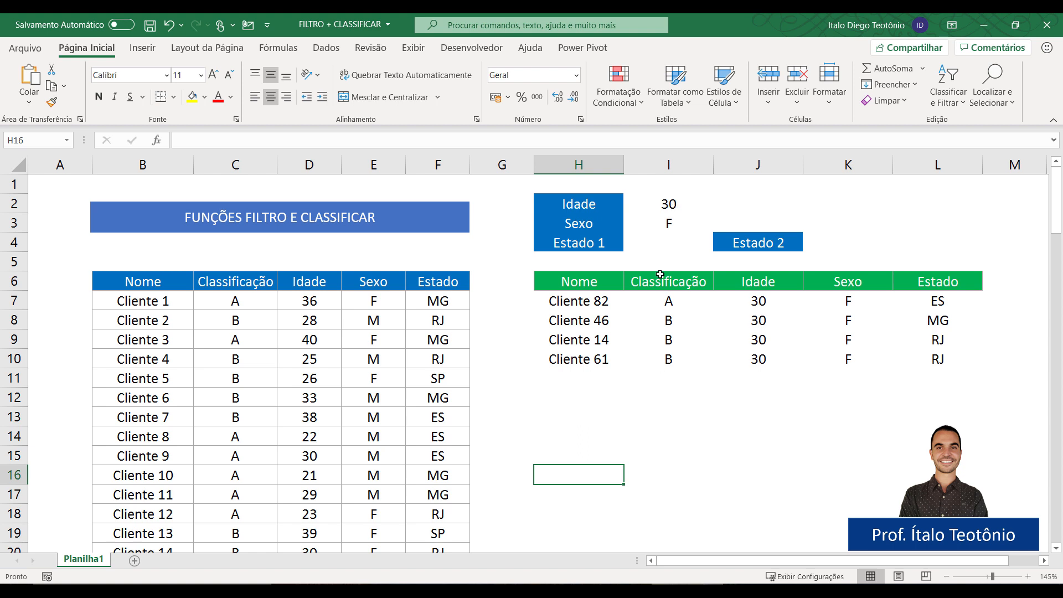
{"action": "left_click", "coordinate": [669, 205]}
{"action": "type", "text": "20"}
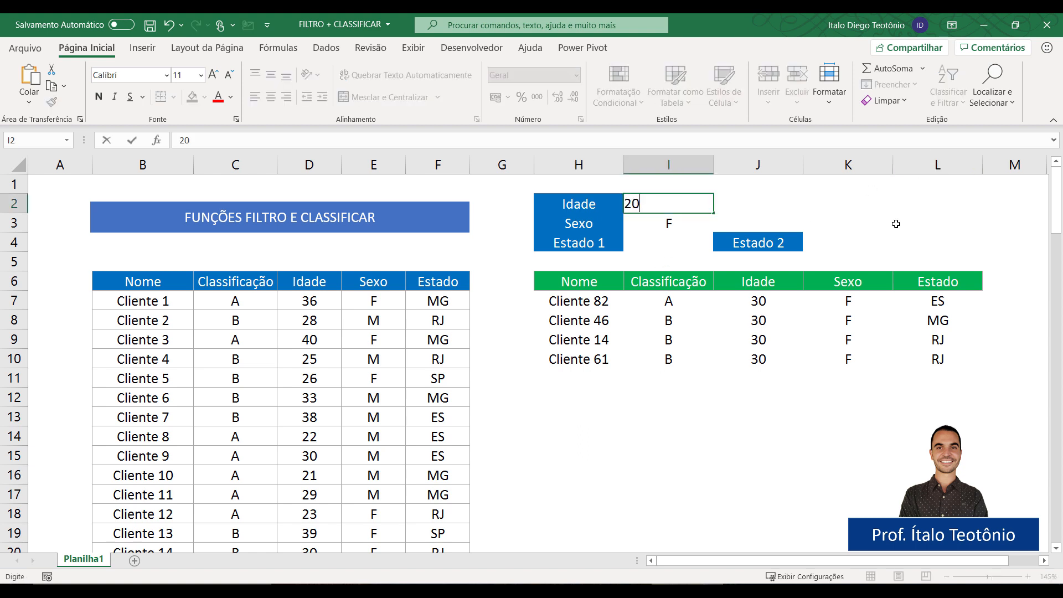
{"action": "key", "text": "Return"}
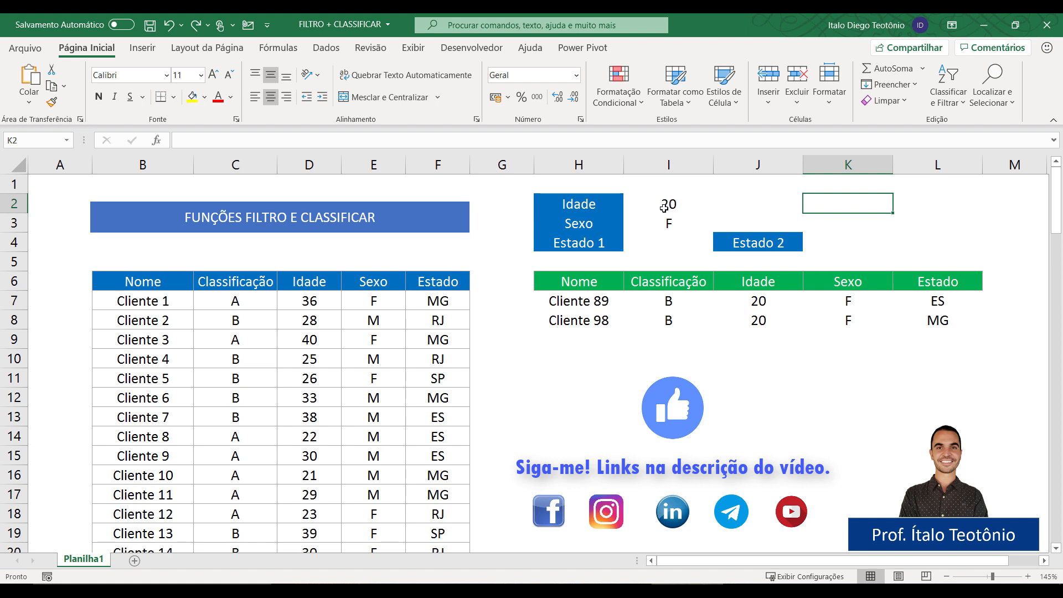
Delete the H7 formula and clear the Idade and Sexo criteria cells I2:I3.
{"action": "left_click", "coordinate": [594, 292]}
{"action": "key", "text": "Delete"}
{"action": "left_click_drag", "start_coordinate": [668, 204], "coordinate": [664, 223]}
{"action": "key", "text": "Delete"}
Start =FILTRO in H7 with the client table B7:F106 as the source range.
{"action": "left_click", "coordinate": [584, 295]}
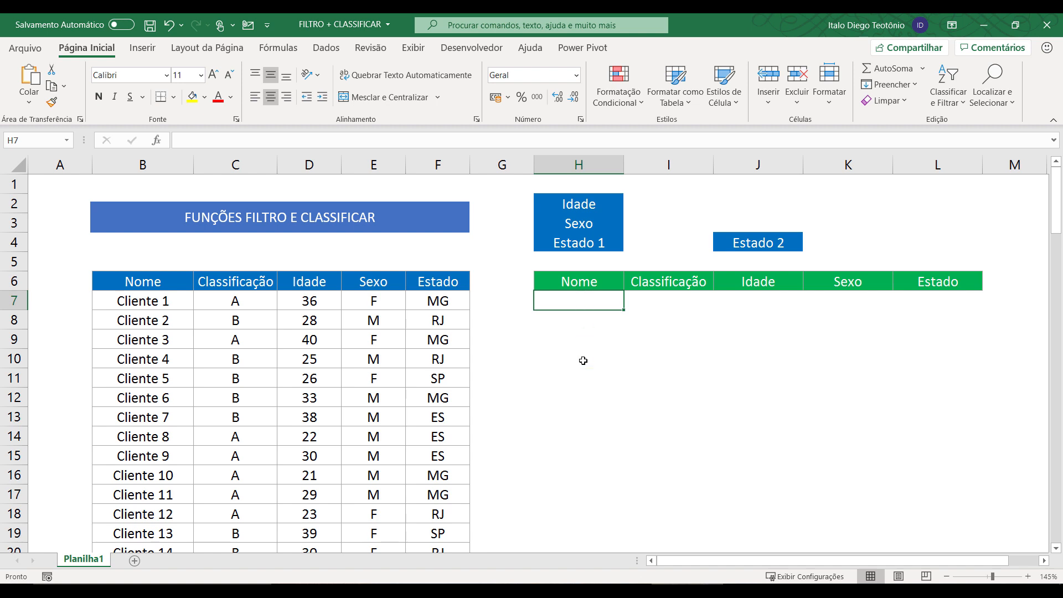
{"action": "type", "text": "=filtr"}
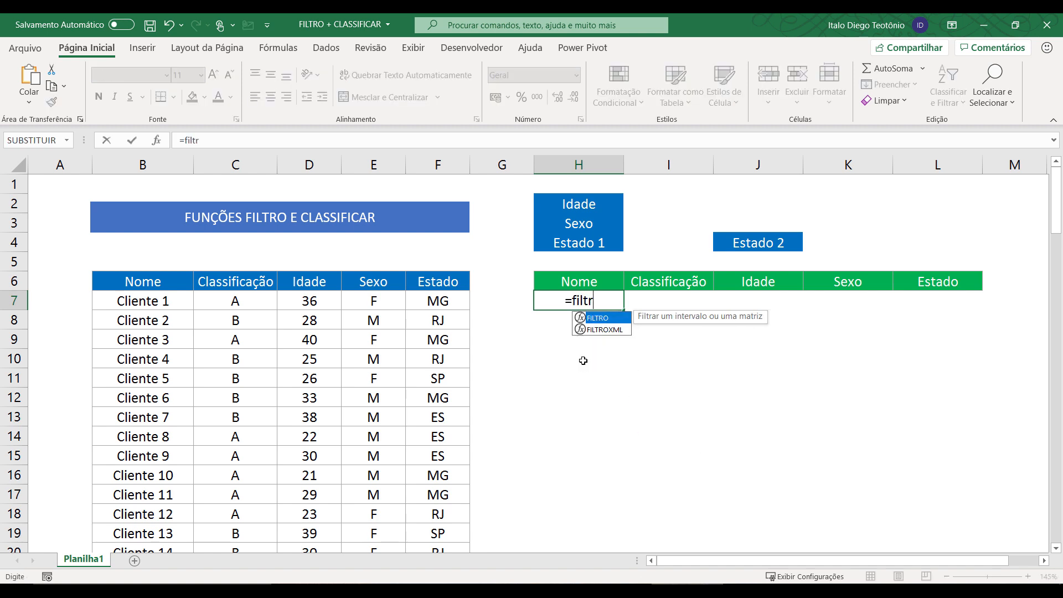
{"action": "type", "text": "o("}
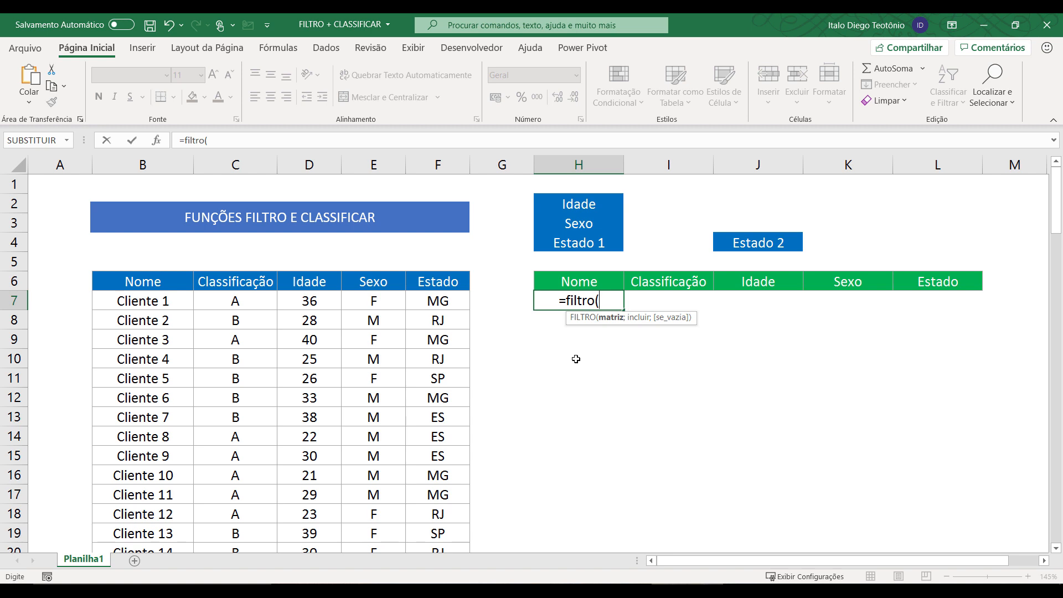
{"action": "left_click", "coordinate": [151, 299]}
{"action": "key", "text": "ctrl+shift+Right"}
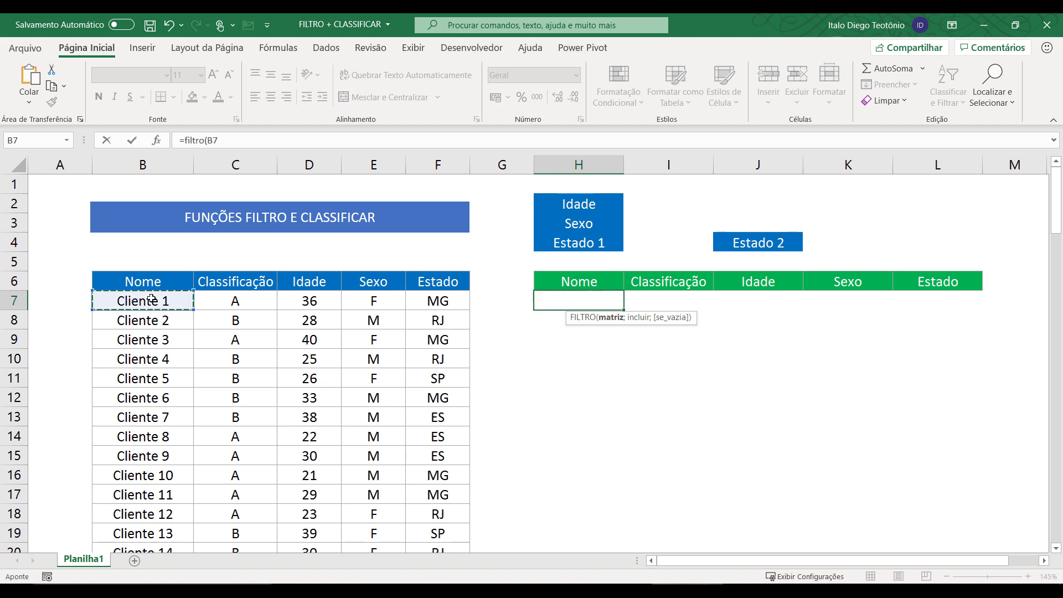
{"action": "key", "text": "ctrl+shift+Down"}
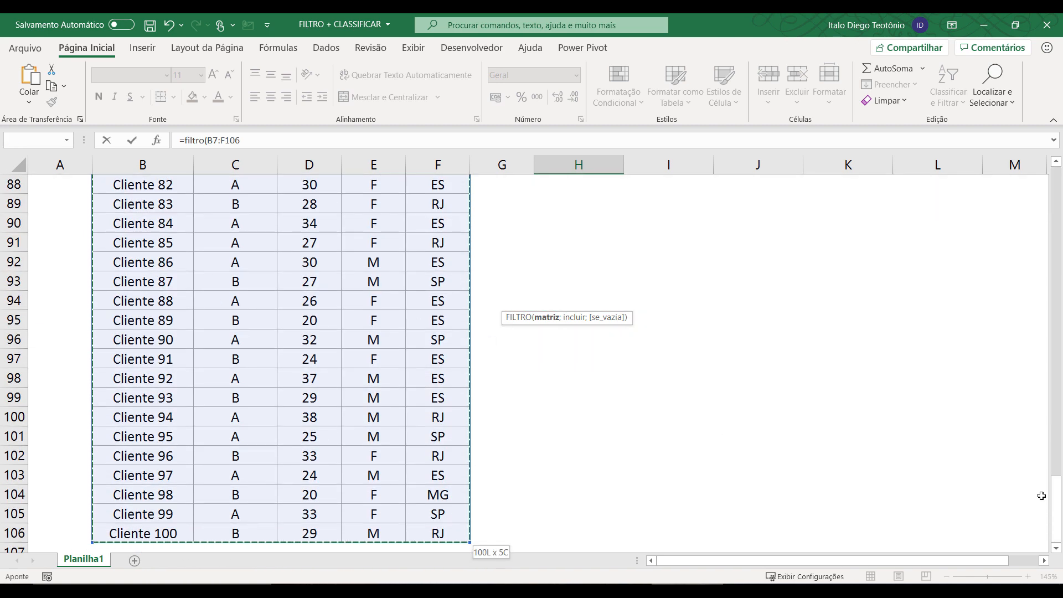
{"action": "left_click_drag", "start_coordinate": [1056, 496], "coordinate": [1045, 165]}
{"action": "type", "text": ";"}
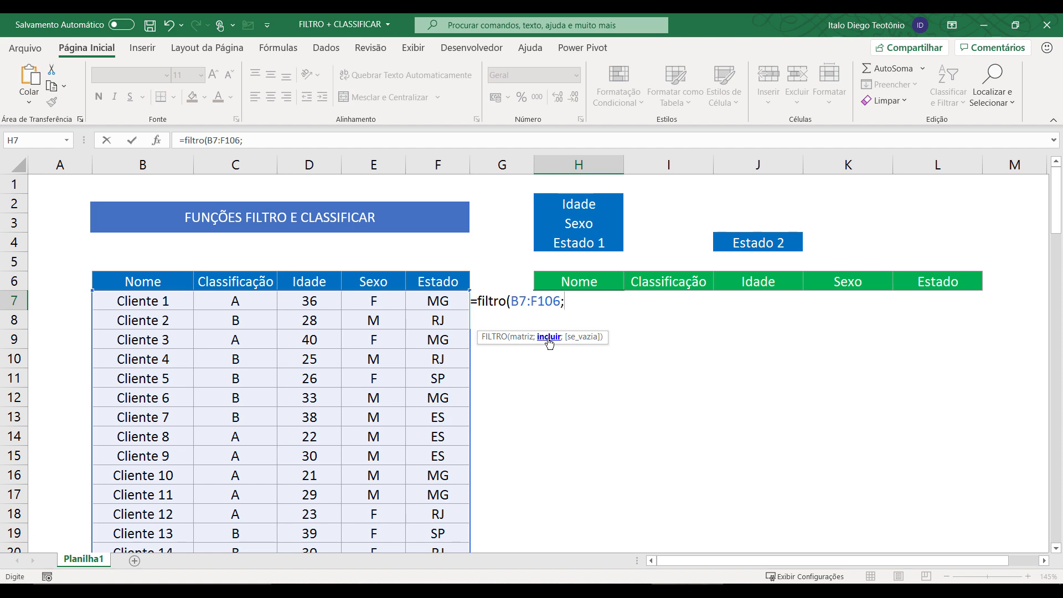
Add the condition D7:D106=25, enter the formula, and reopen H7 for editing.
{"action": "left_click", "coordinate": [320, 300]}
{"action": "key", "text": "ctrl+shift+Down"}
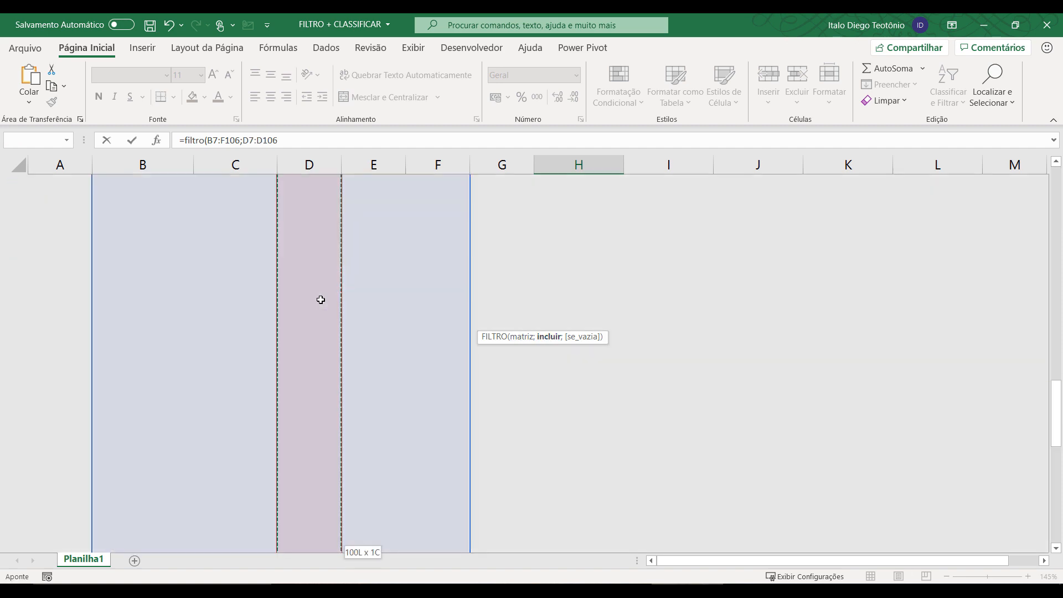
{"action": "left_click_drag", "start_coordinate": [1056, 506], "coordinate": [980, 209]}
{"action": "type", "text": "="}
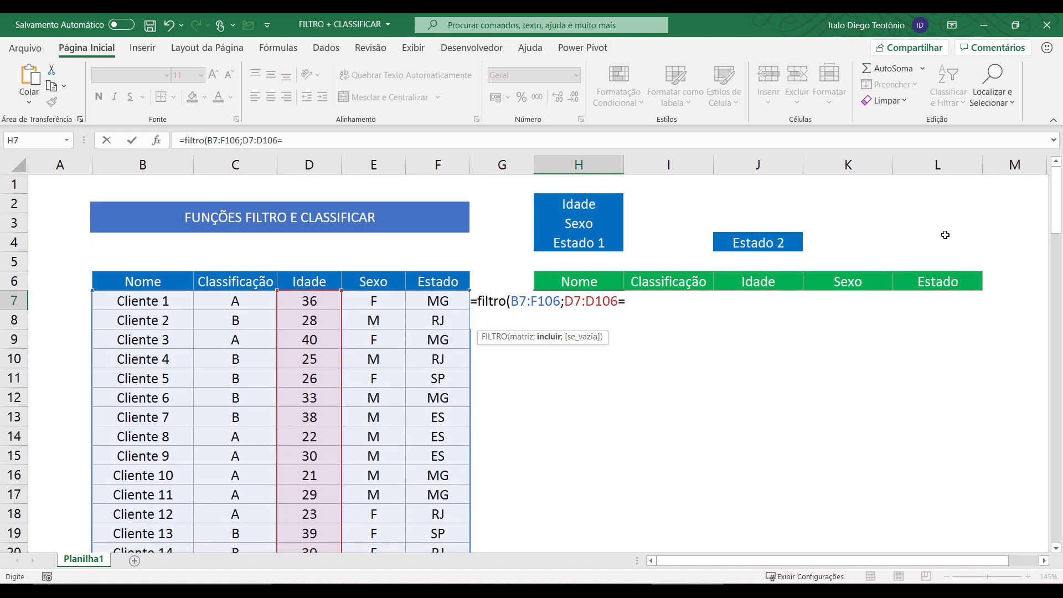
{"action": "type", "text": "25)"}
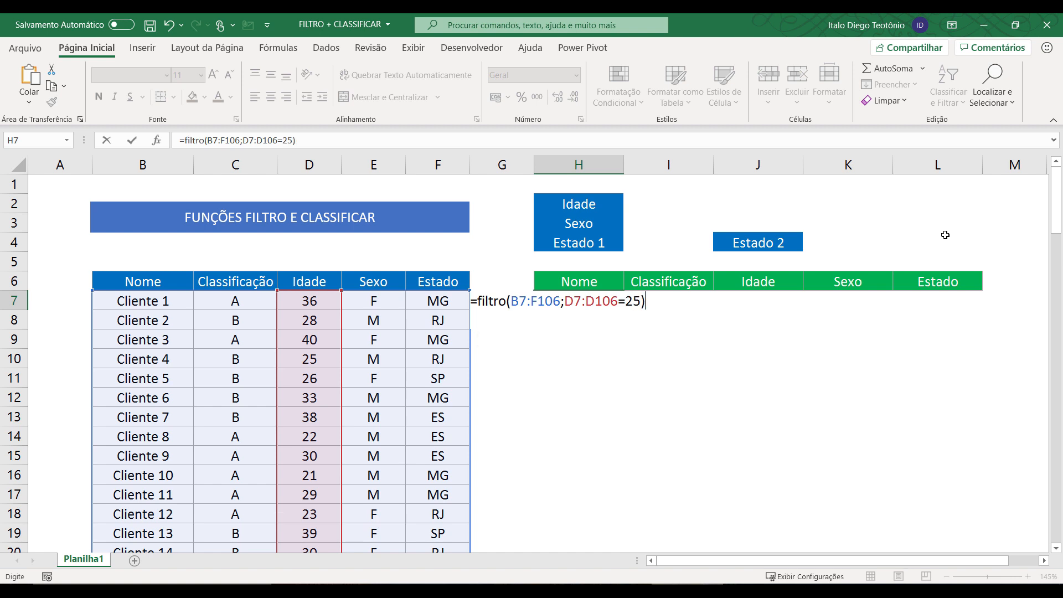
{"action": "key", "text": "Return"}
{"action": "key", "text": "Up"}
{"action": "key", "text": "F2"}
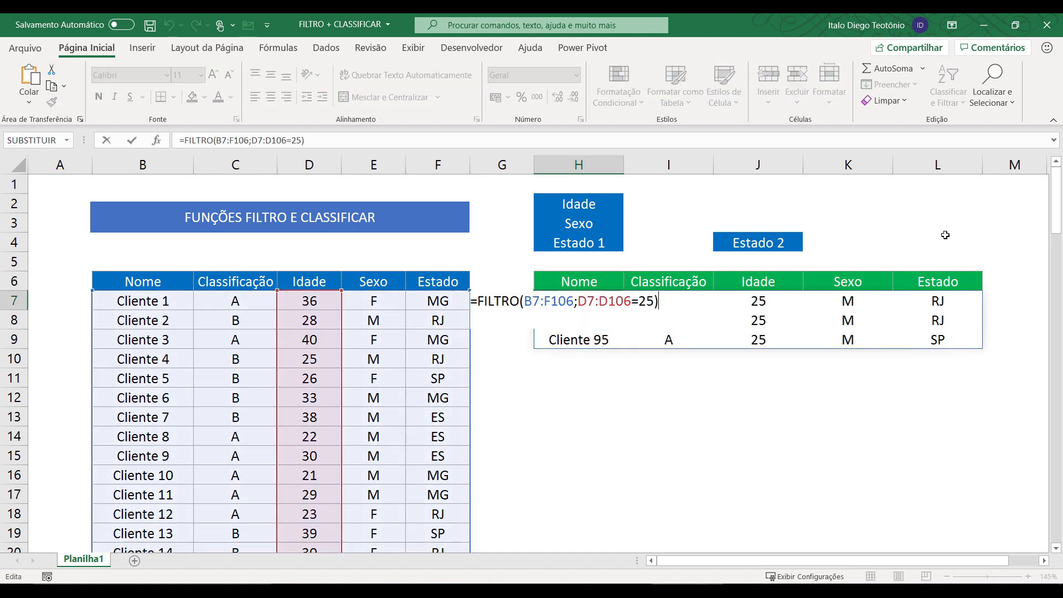
Replace the fixed age 25 in H7's condition with a reference to I2.
{"action": "left_click_drag", "start_coordinate": [638, 302], "coordinate": [654, 302]}
{"action": "key", "text": "BackSpace"}
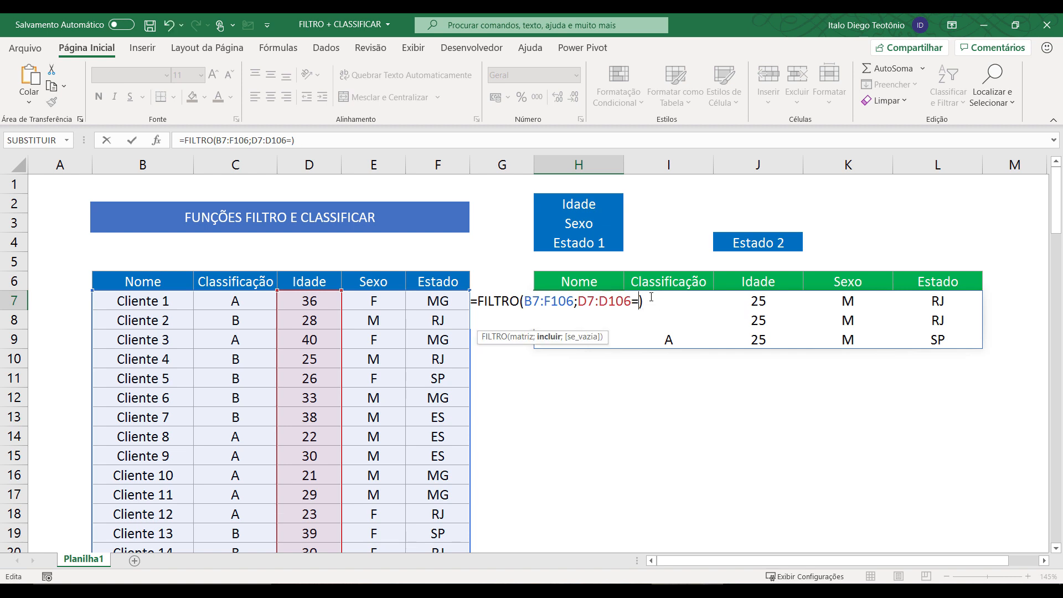
{"action": "left_click", "coordinate": [647, 201]}
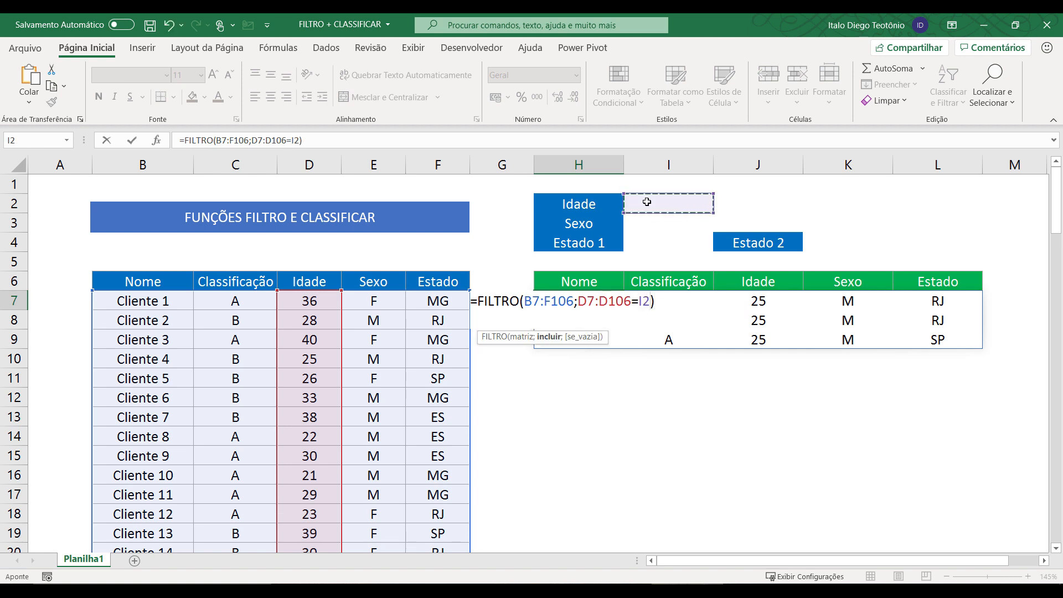
{"action": "key", "text": "Return"}
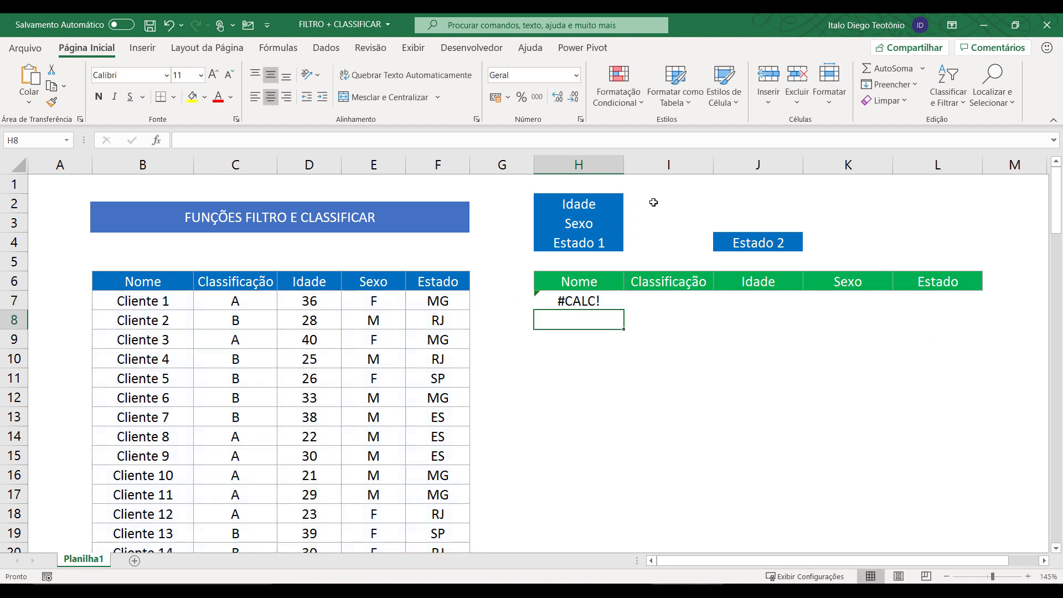
Add "" as the empty-result argument so H7 shows blank when nothing matches.
{"action": "double_click", "coordinate": [581, 301]}
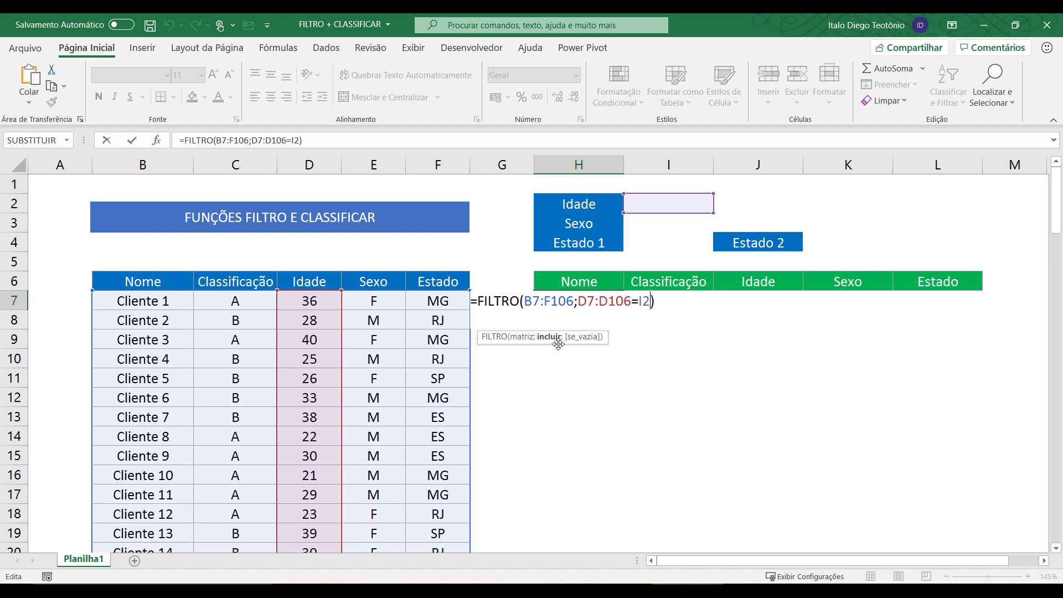
{"action": "type", "text": ";"}
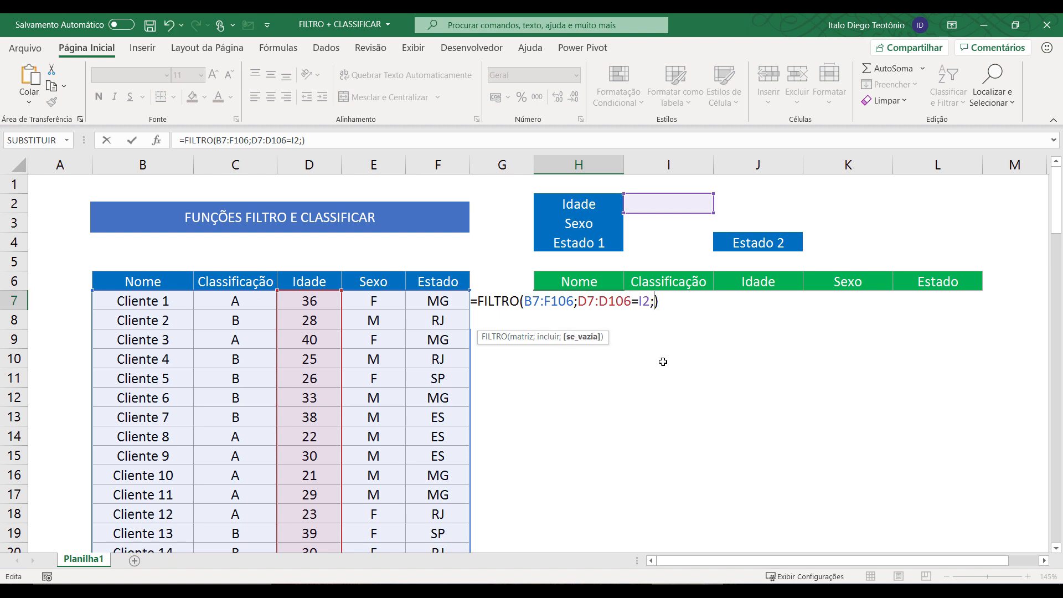
{"action": "type", "text": "\"\""}
{"action": "key", "text": "Return"}
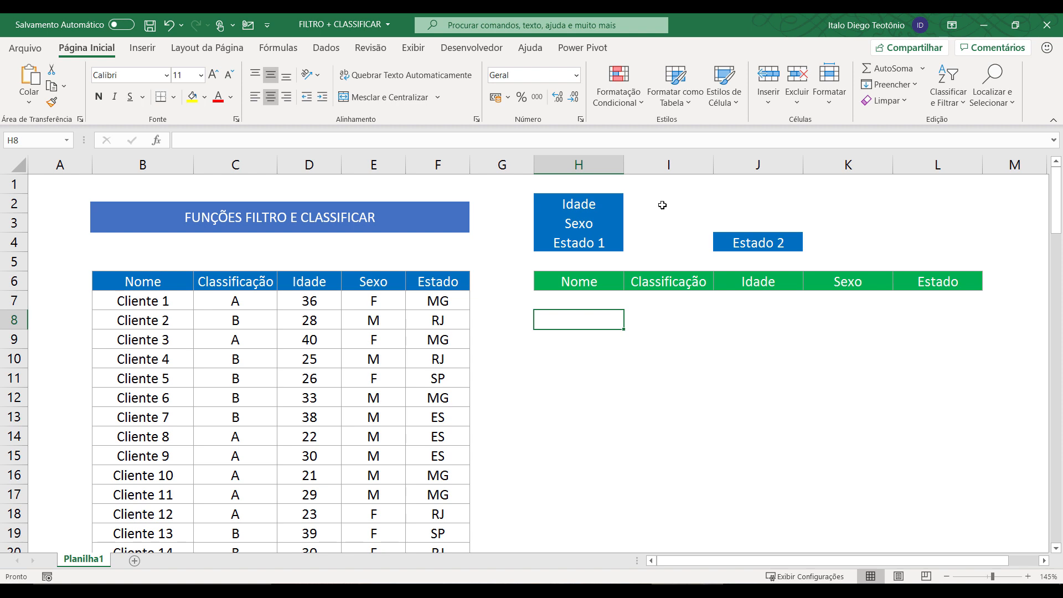
{"action": "left_click", "coordinate": [662, 205]}
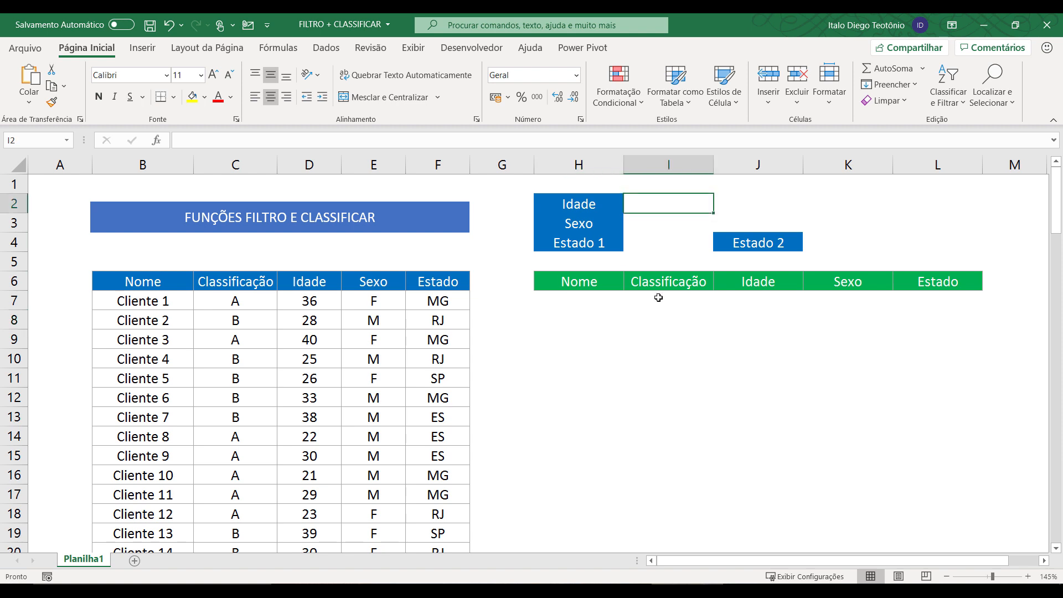
Try ages 30, 25, 40 and 20 in I2 to watch the filtered results refresh.
{"action": "type", "text": "30"}
{"action": "key", "text": "Return"}
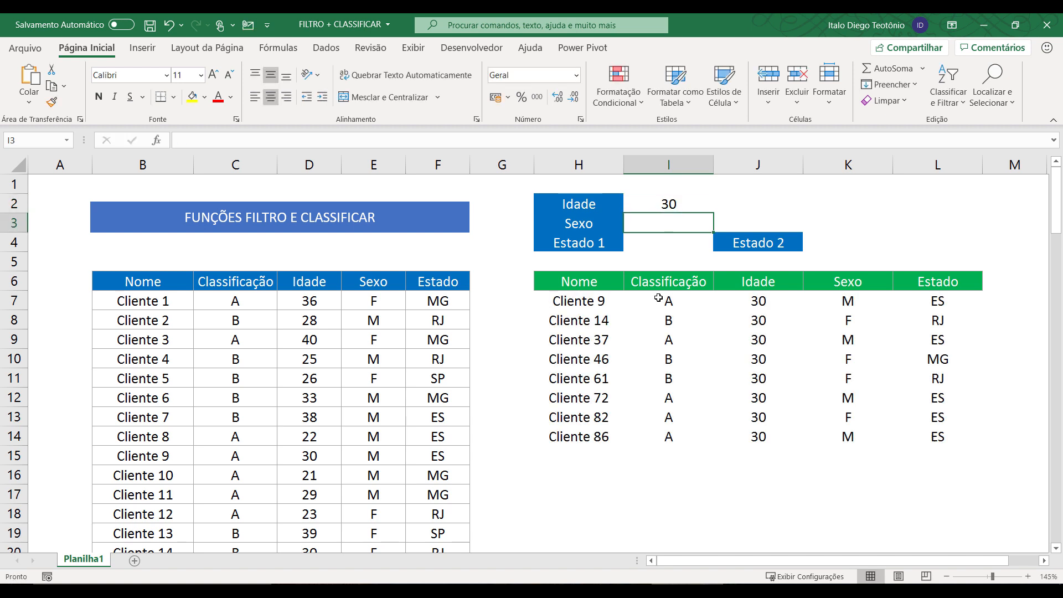
{"action": "key", "text": "Up"}
{"action": "type", "text": "25"}
{"action": "key", "text": "Return"}
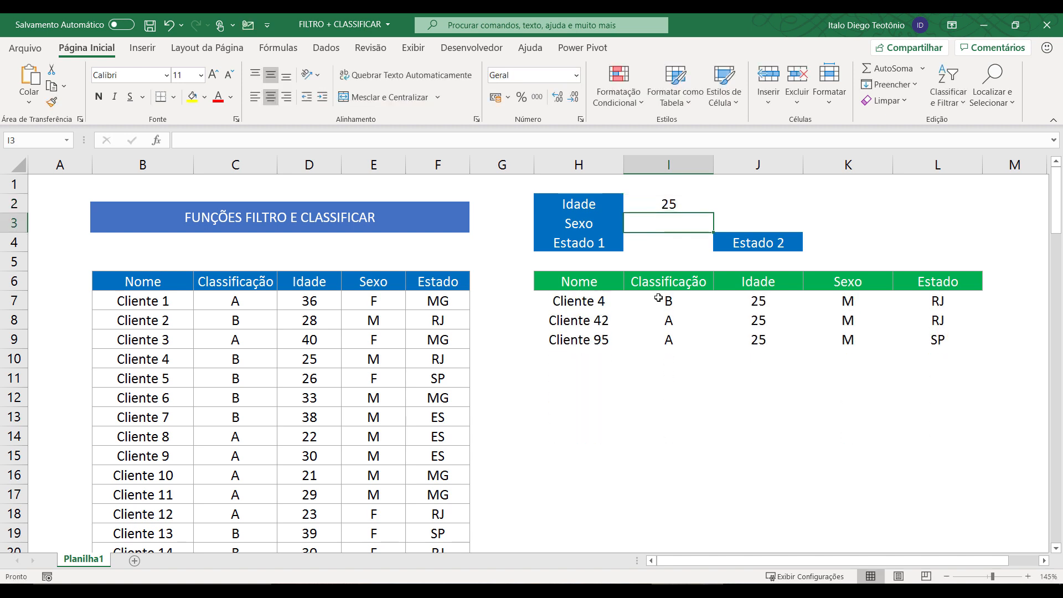
{"action": "key", "text": "Up"}
{"action": "type", "text": "40"}
{"action": "key", "text": "Return"}
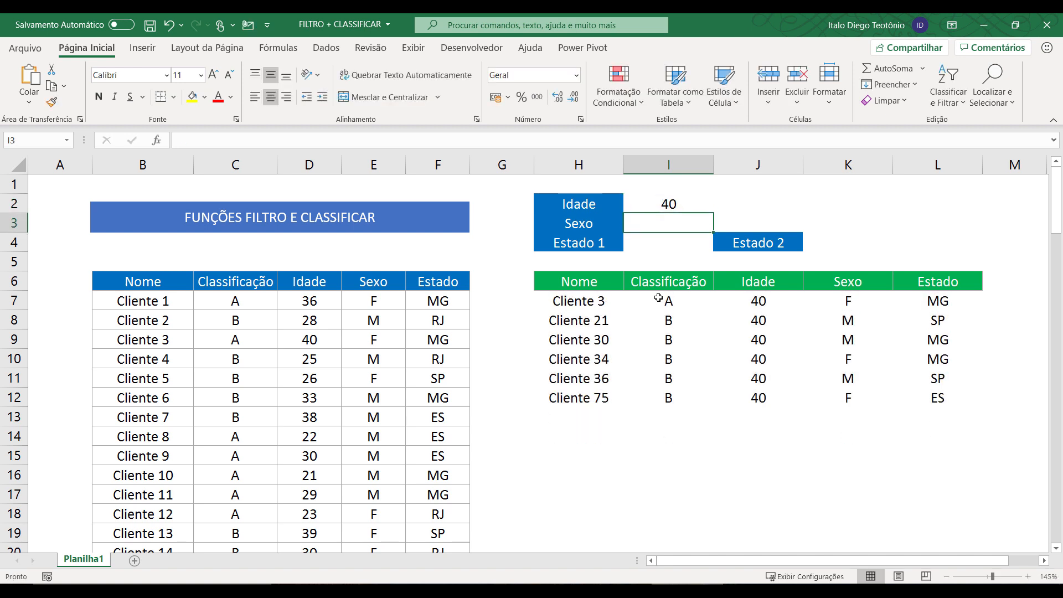
{"action": "key", "text": "Up"}
{"action": "type", "text": "20"}
{"action": "key", "text": "Return"}
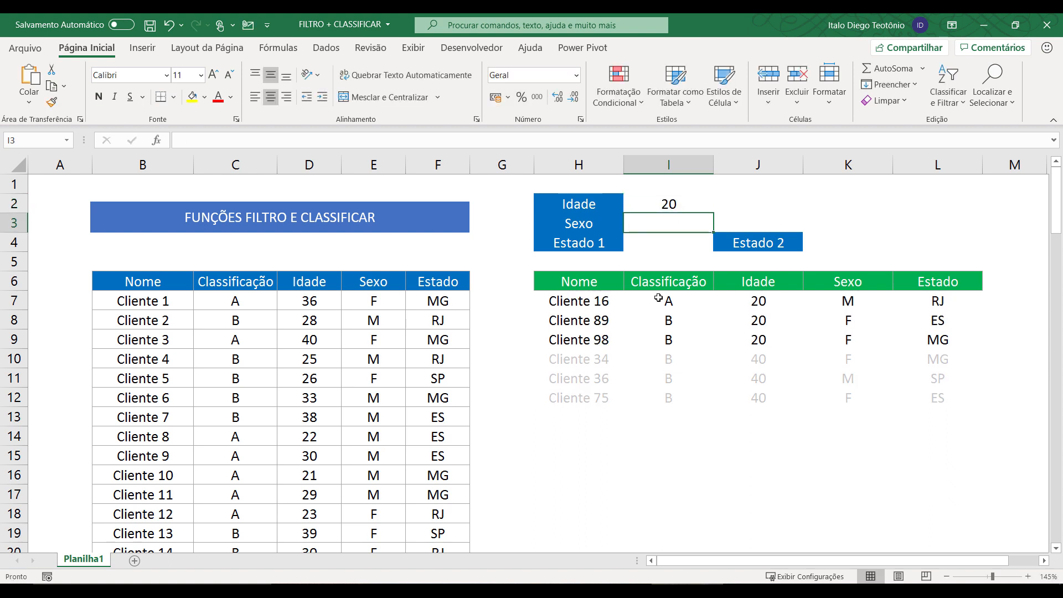
Try age 18, which matches nothing, then undo back to 20 and reopen H7's formula.
{"action": "key", "text": "Up"}
{"action": "type", "text": "18"}
{"action": "key", "text": "Return"}
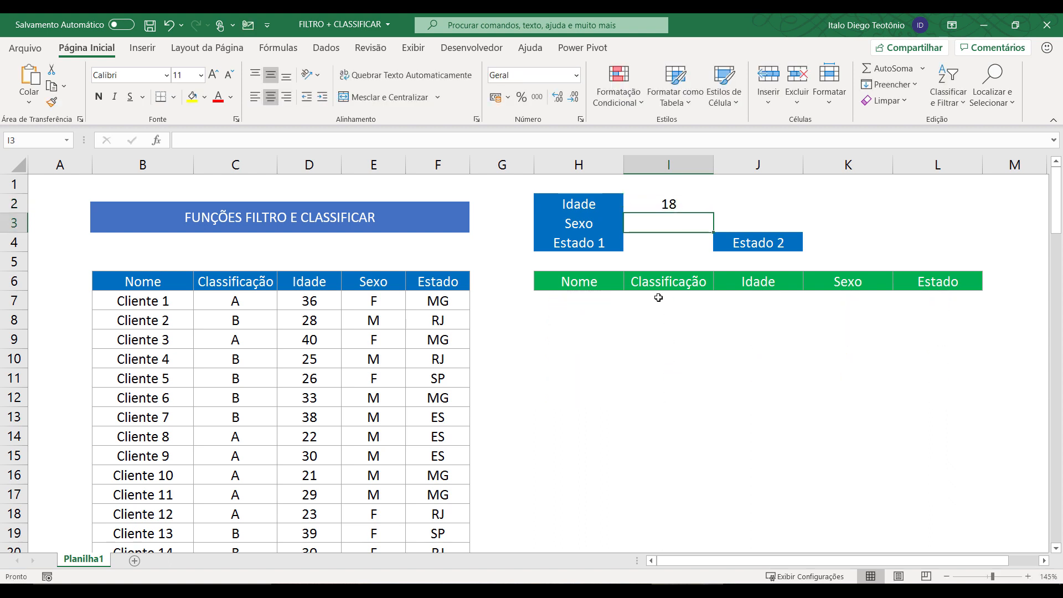
{"action": "key", "text": "Up"}
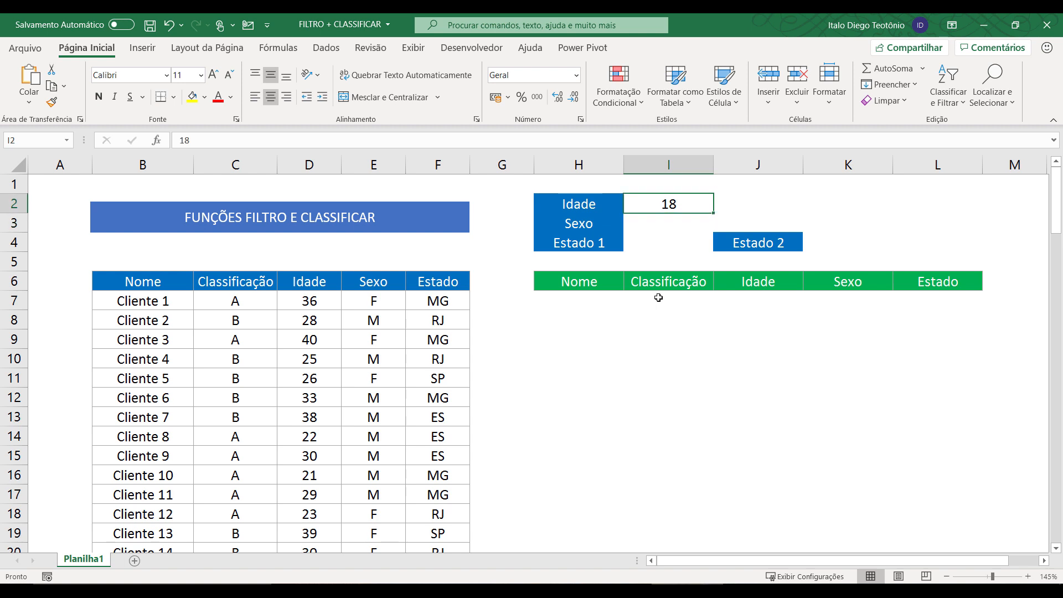
{"action": "key", "text": "ctrl+z"}
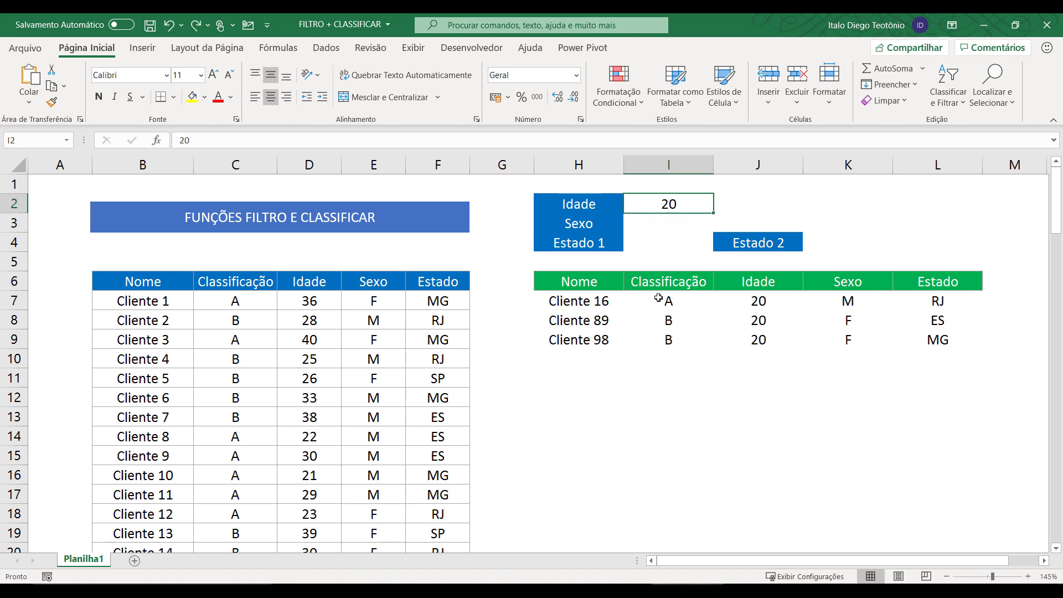
{"action": "double_click", "coordinate": [596, 304]}
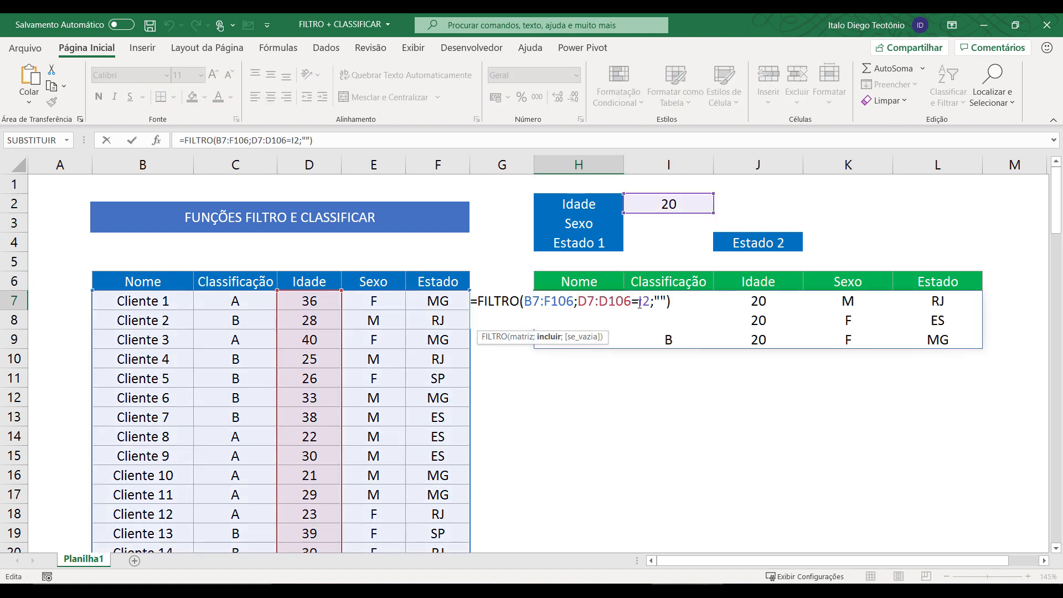
Change H7's age condition from =I2 to >=I2.
{"action": "left_click", "coordinate": [640, 304]}
{"action": "key", "text": "BackSpace"}
{"action": "type", "text": ">="}
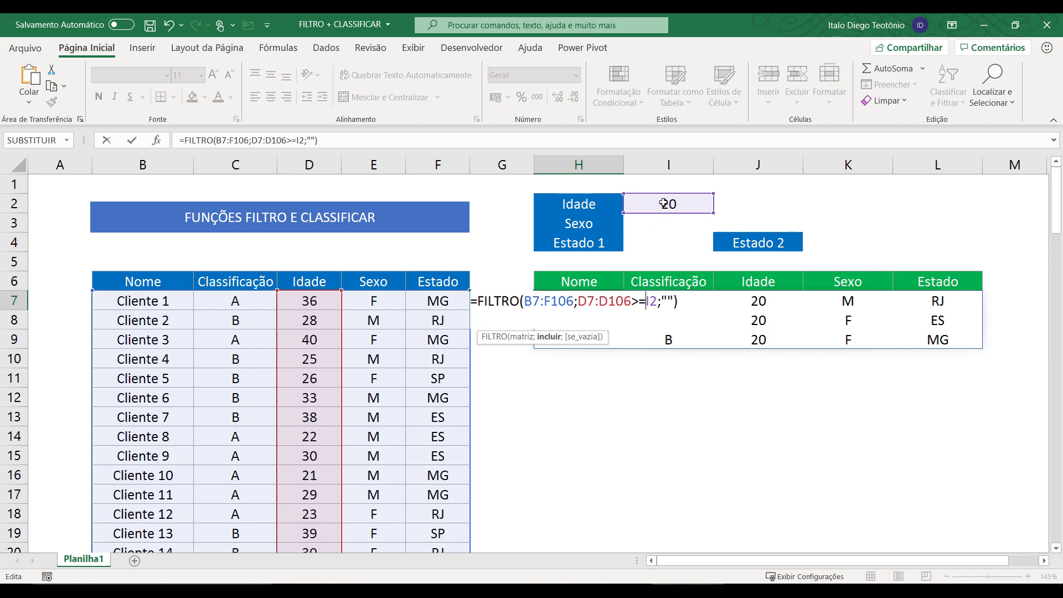
{"action": "key", "text": "Return"}
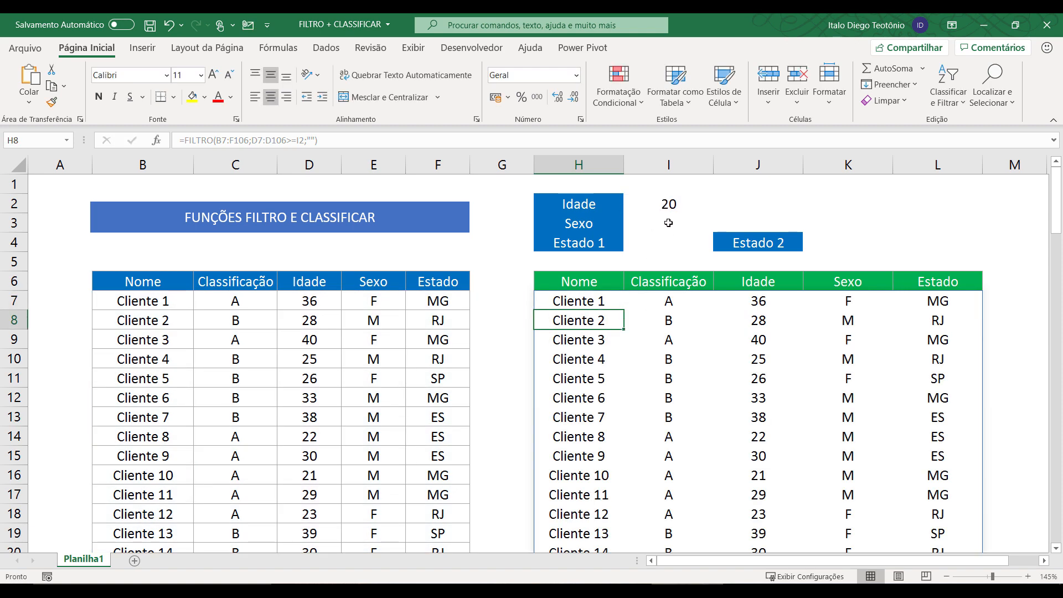
Test ages 35, 38 and 39 in I2, then delete the formula from H7.
{"action": "left_click", "coordinate": [669, 204]}
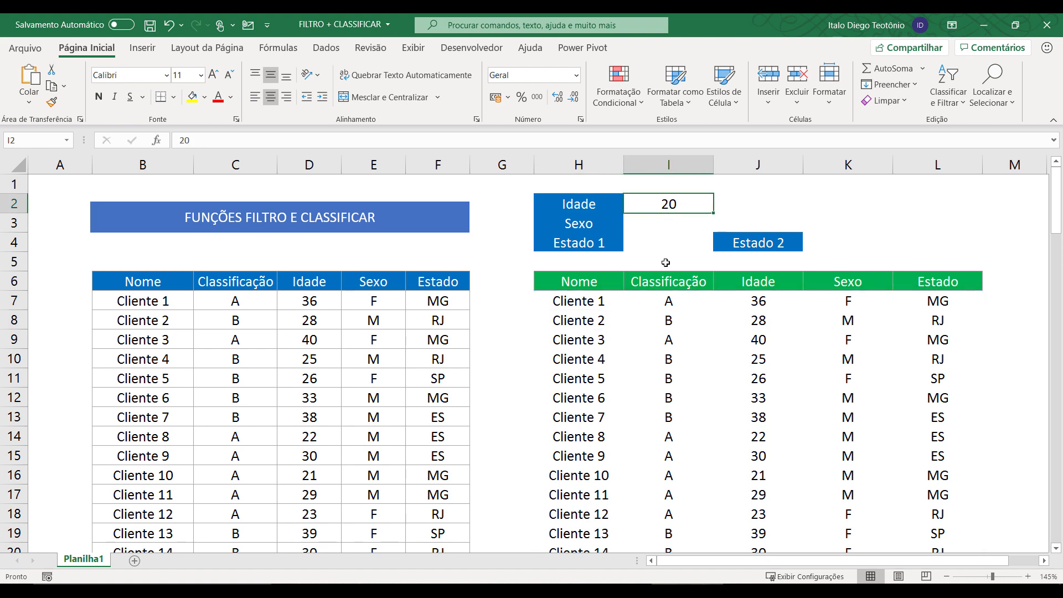
{"action": "type", "text": "35"}
{"action": "key", "text": "Return"}
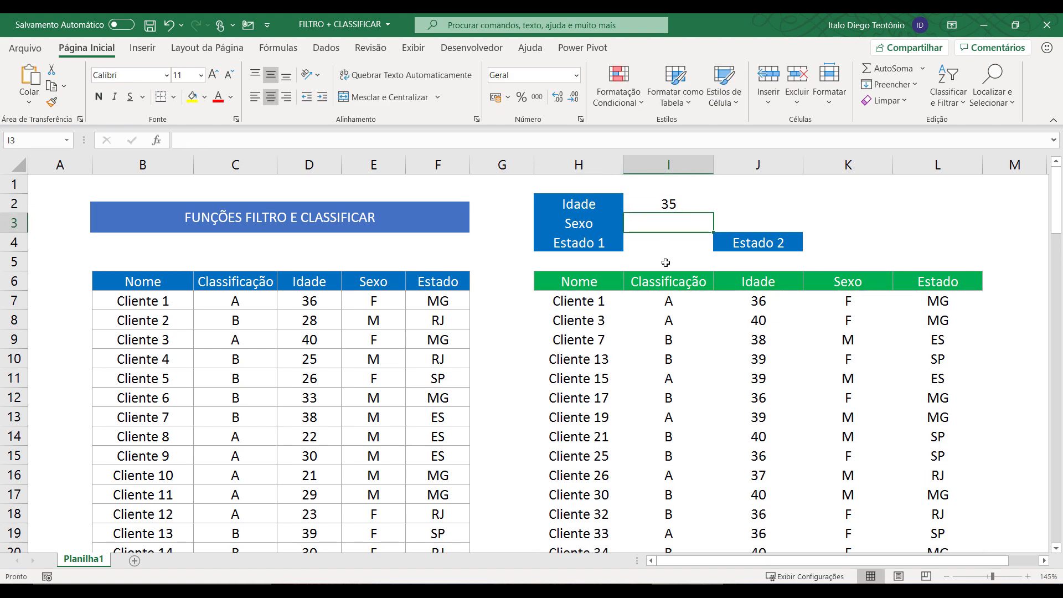
{"action": "left_click", "coordinate": [653, 203]}
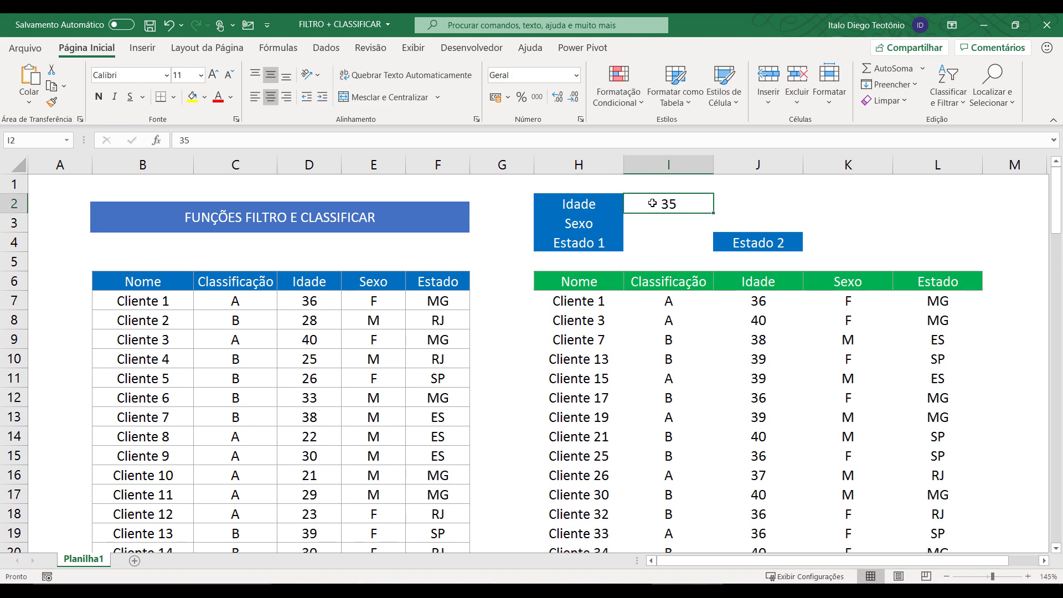
{"action": "type", "text": "38"}
{"action": "key", "text": "Return"}
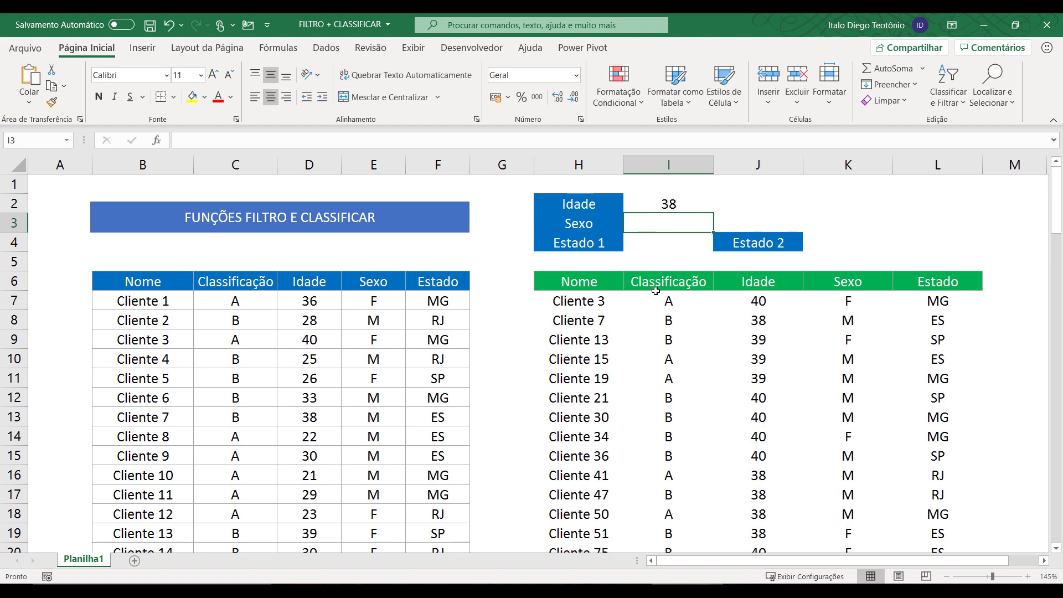
{"action": "scroll", "coordinate": [652, 289], "scroll_direction": "down", "scroll_amount": 2}
{"action": "scroll", "coordinate": [656, 256], "scroll_direction": "up", "scroll_amount": 2}
{"action": "left_click", "coordinate": [657, 206]}
{"action": "type", "text": "39"}
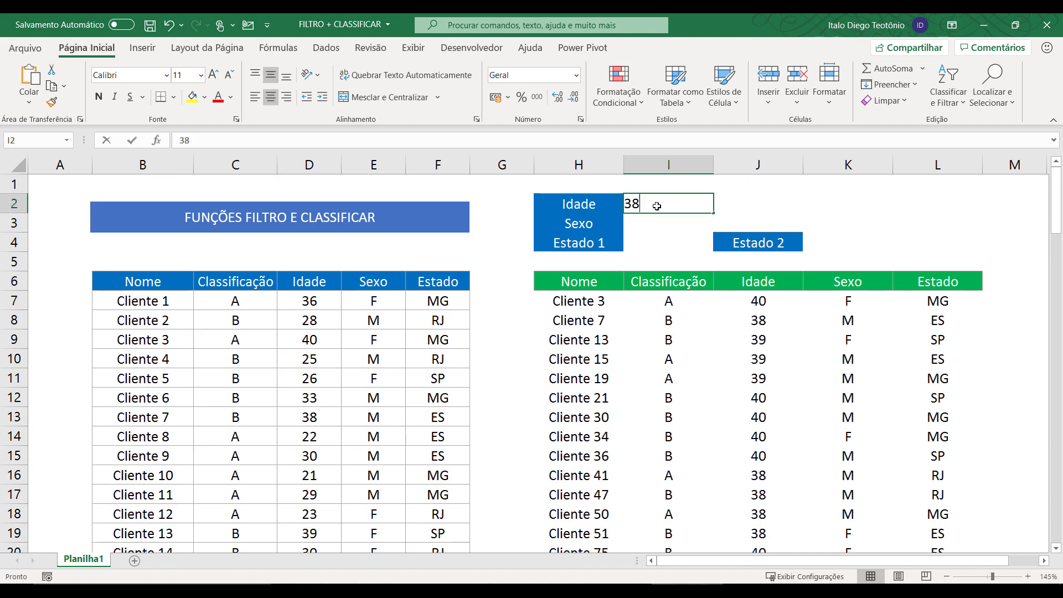
{"action": "key", "text": "Return"}
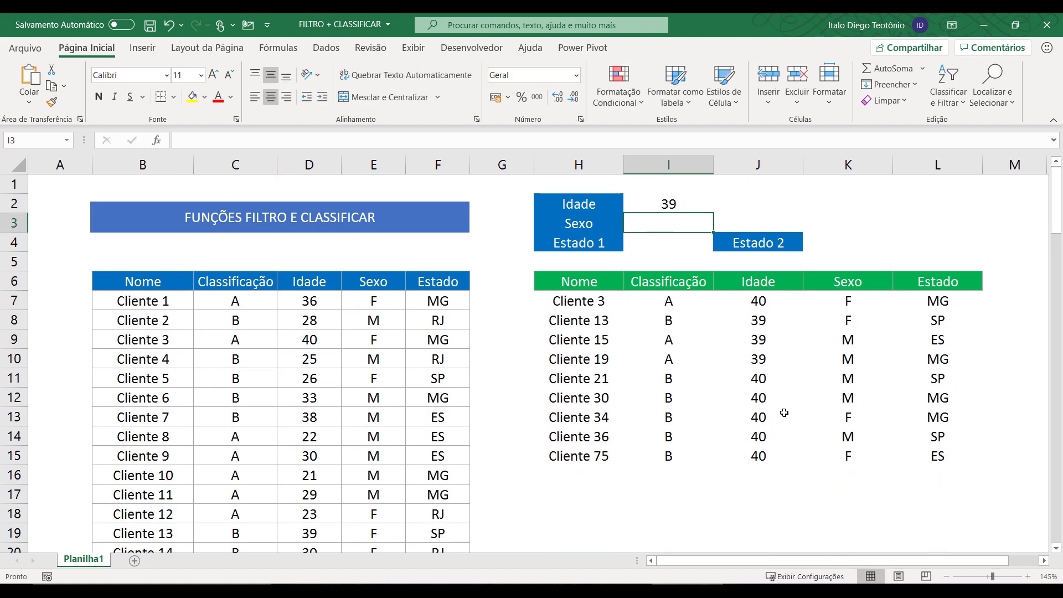
{"action": "left_click", "coordinate": [606, 301]}
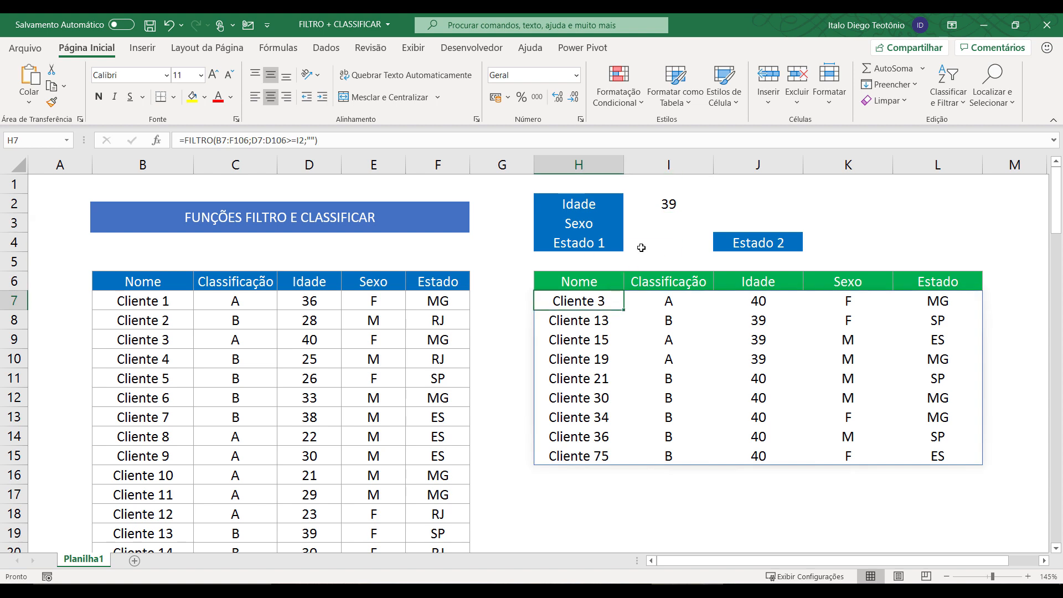
{"action": "key", "text": "Delete"}
Enter Idade 30 in I2 and Sexo F in I3.
{"action": "left_click", "coordinate": [666, 203]}
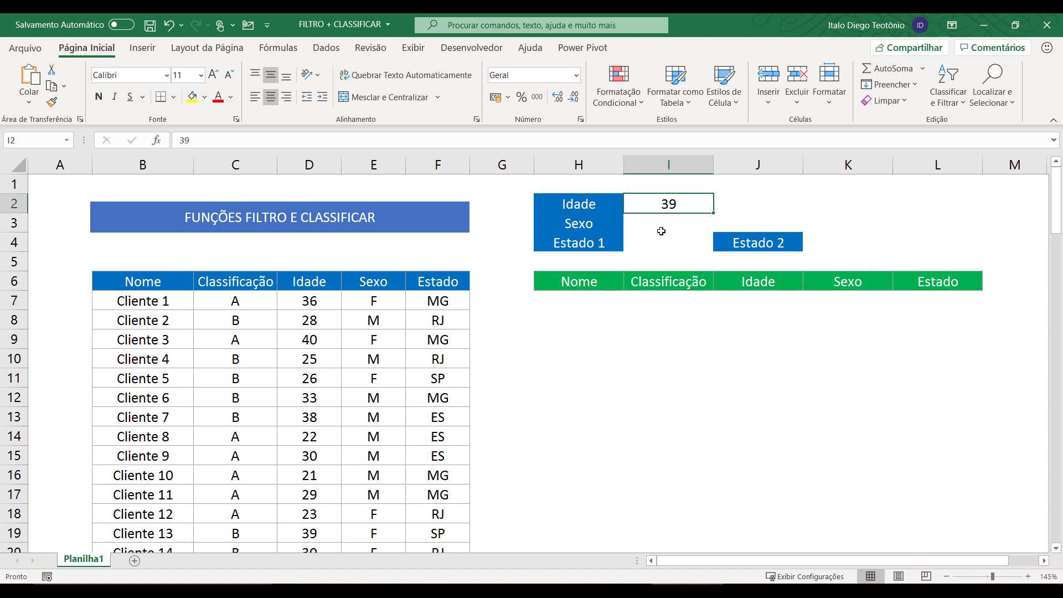
{"action": "type", "text": "30"}
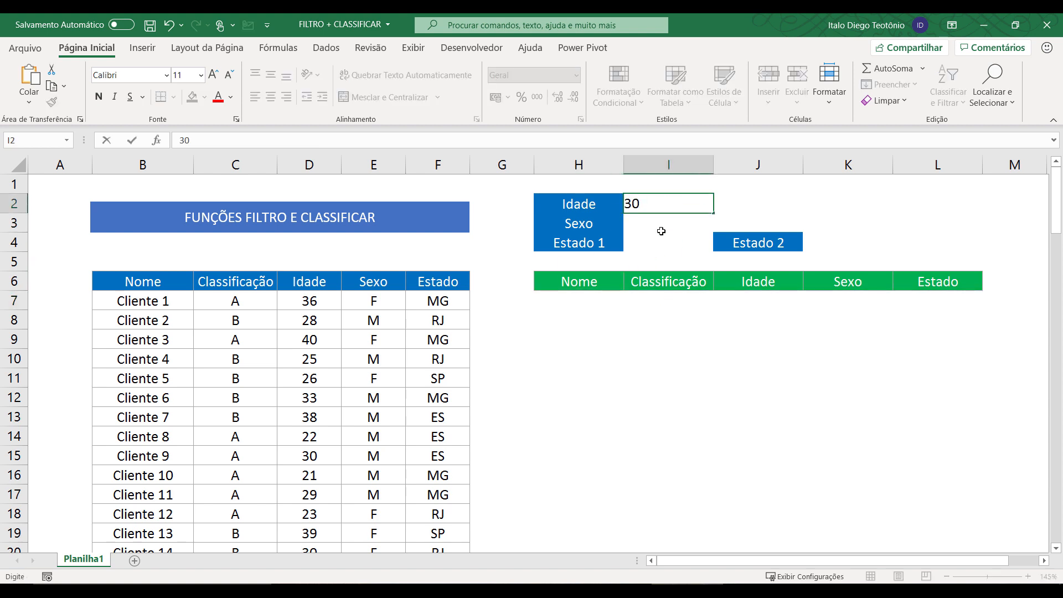
{"action": "key", "text": "Return"}
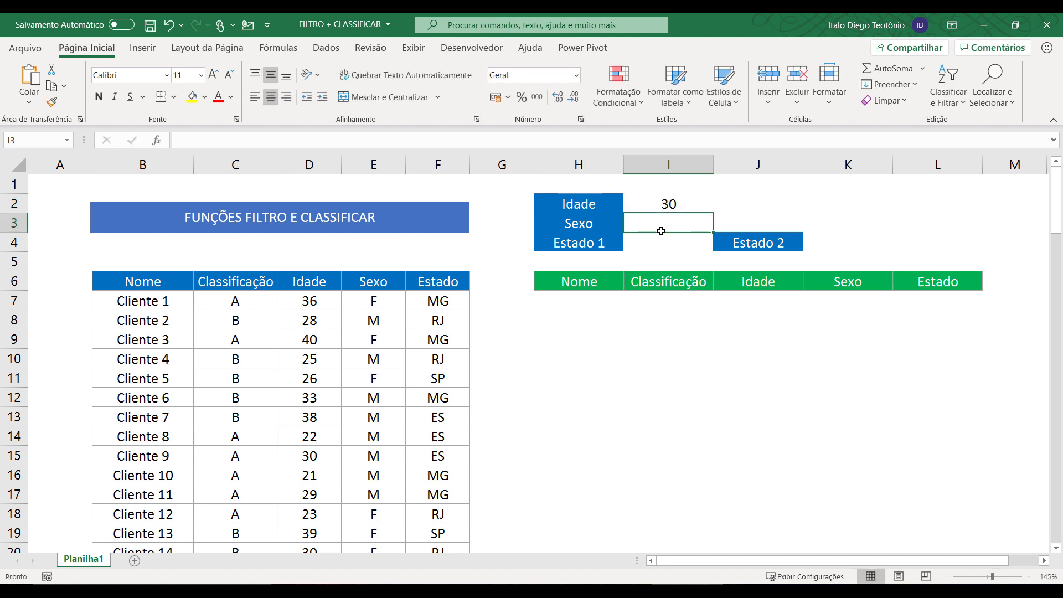
{"action": "type", "text": "F"}
{"action": "key", "text": "Return"}
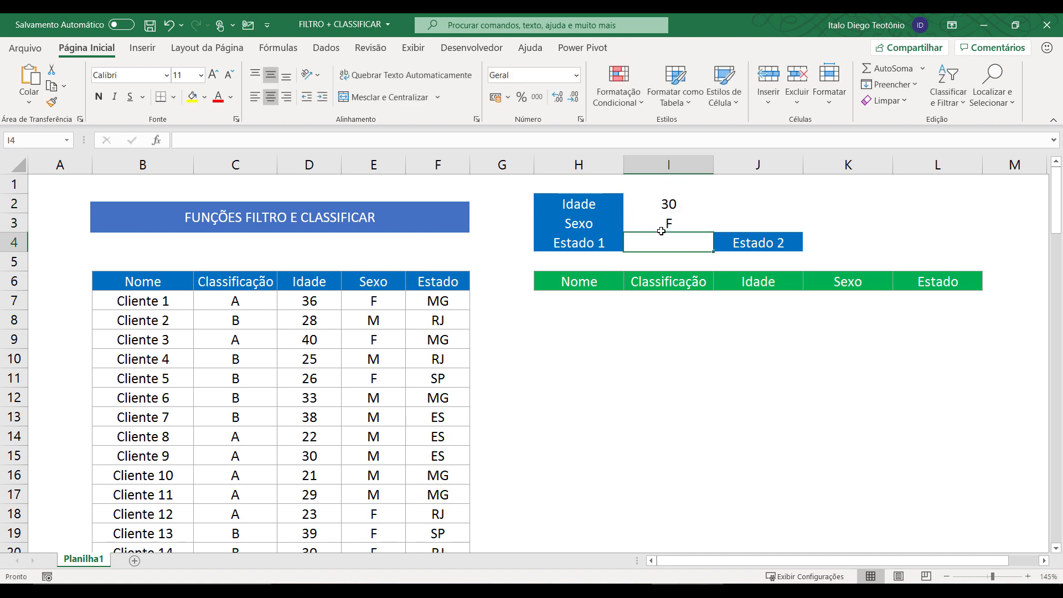
{"action": "left_click", "coordinate": [596, 302]}
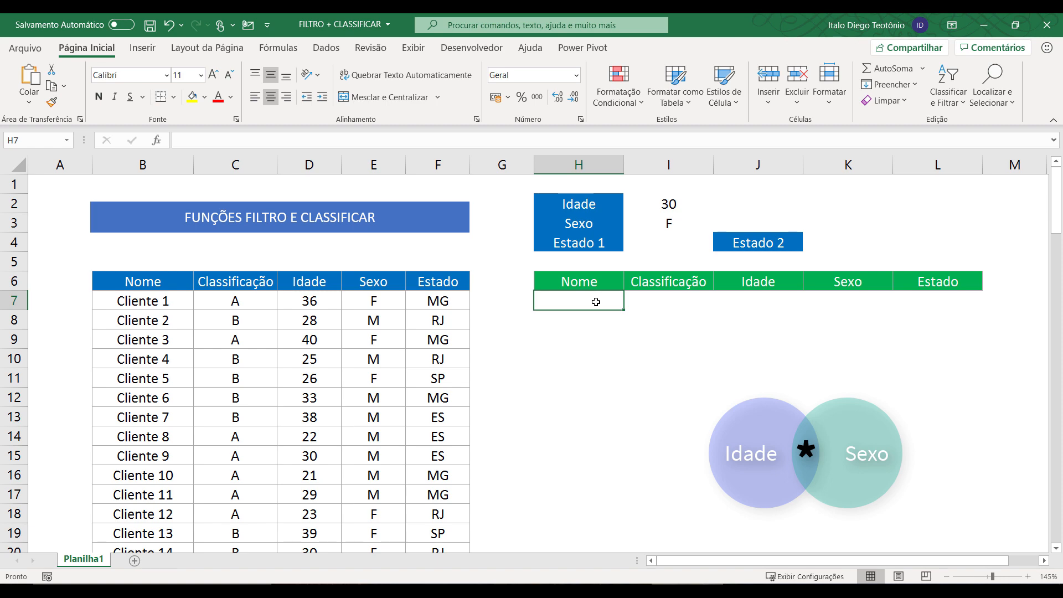
Start =FILTRO in H7 with B7:F106 as the data range.
{"action": "type", "text": "=filtro("}
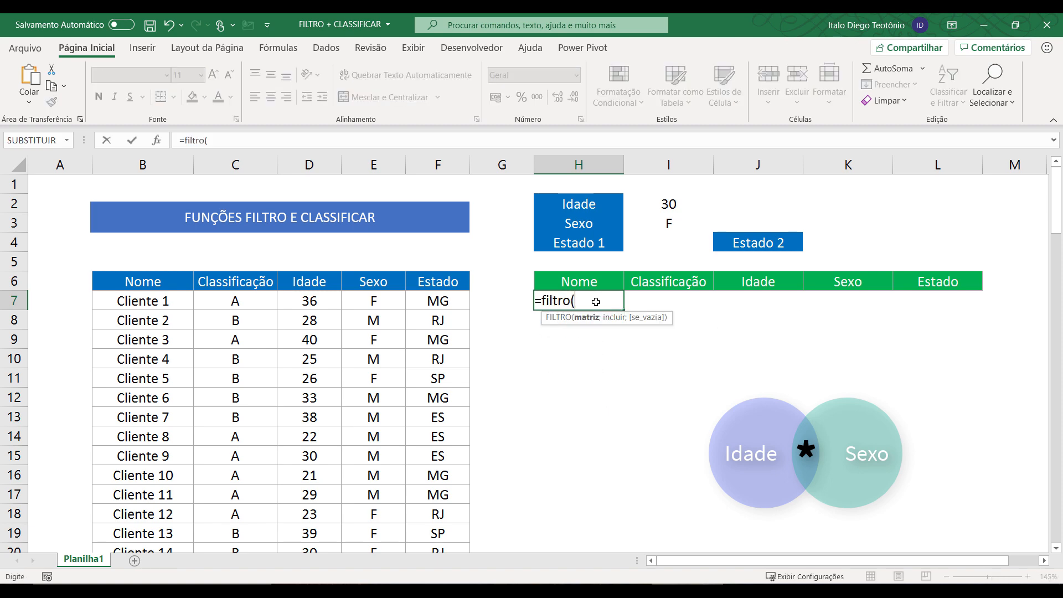
{"action": "left_click", "coordinate": [155, 298]}
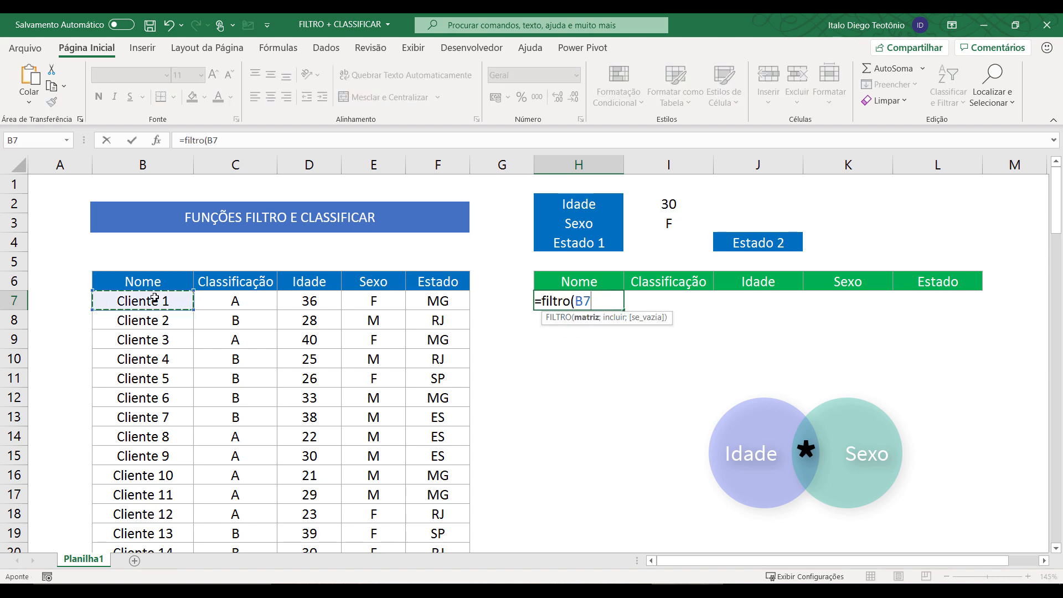
{"action": "key", "text": "ctrl+shift+Right"}
{"action": "key", "text": "ctrl+shift+Down"}
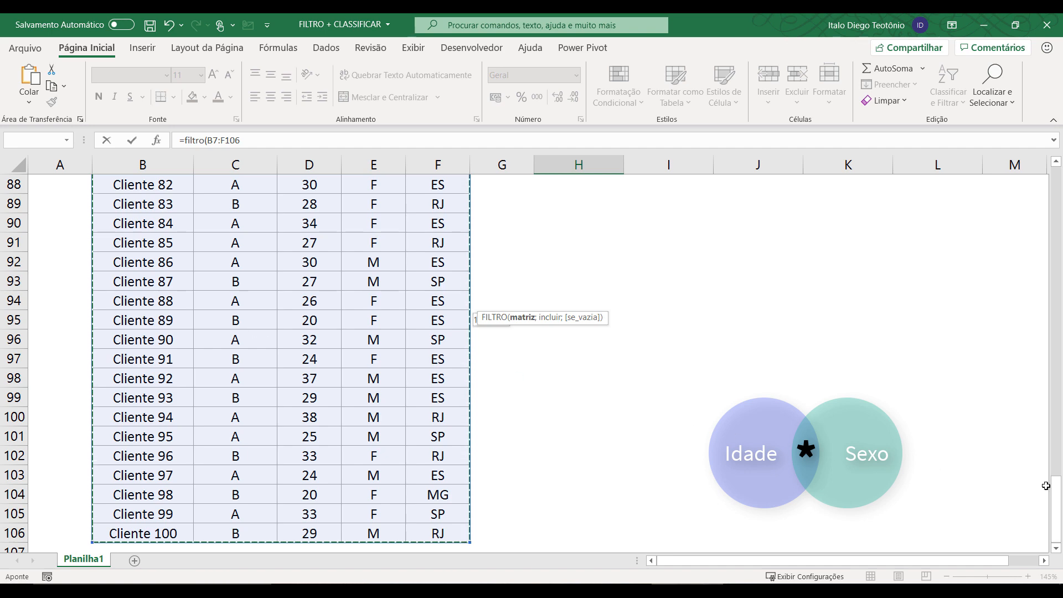
{"action": "left_click_drag", "start_coordinate": [1046, 483], "coordinate": [1046, 177]}
{"action": "type", "text": ";"}
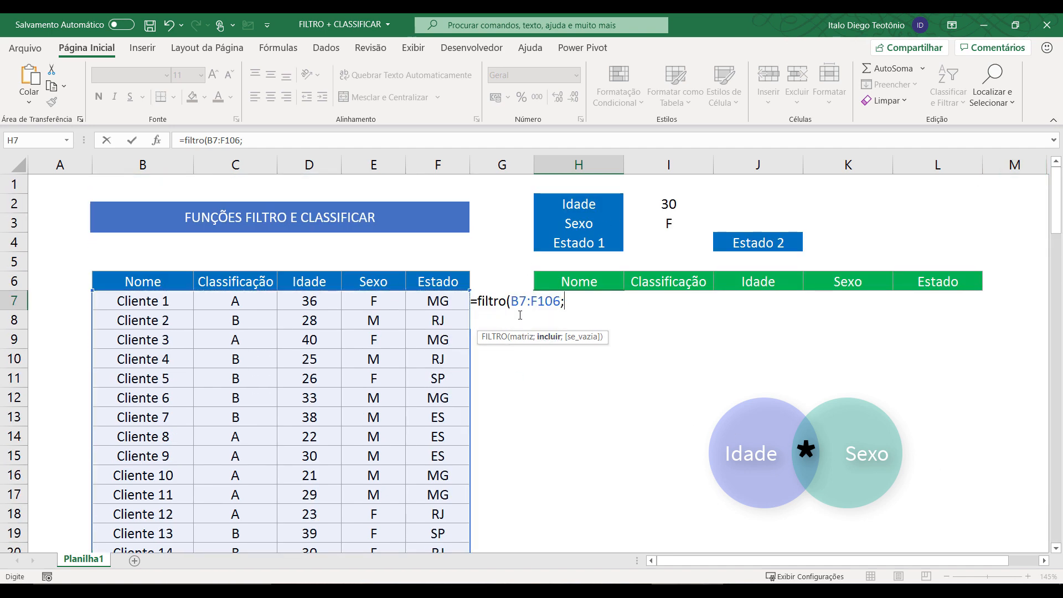
Add the age condition D7:D106=I2 followed by * for a second condition.
{"action": "left_click", "coordinate": [326, 302]}
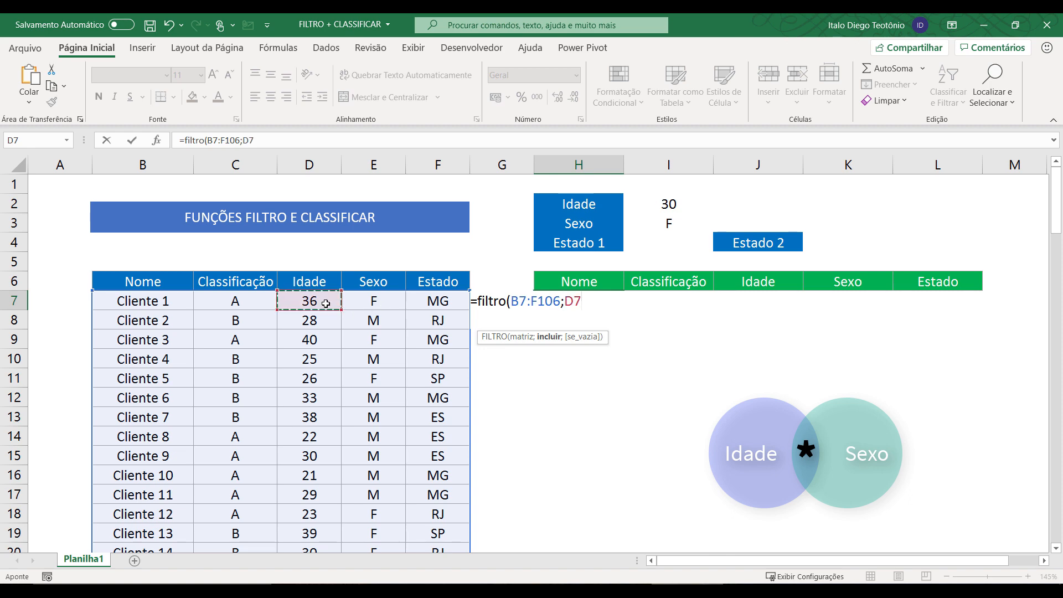
{"action": "key", "text": "ctrl+shift+Down"}
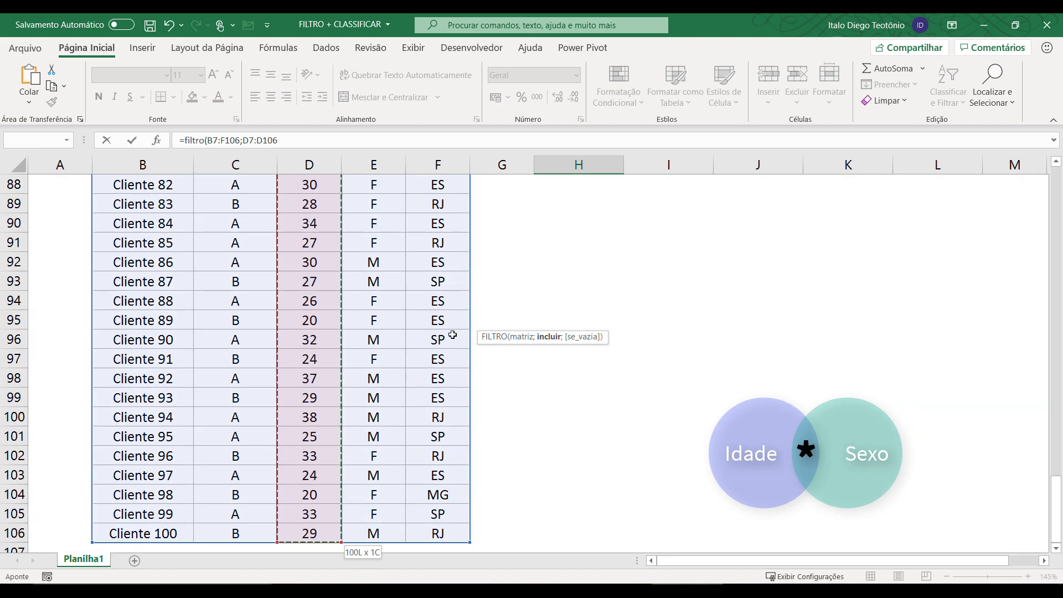
{"action": "left_click_drag", "start_coordinate": [1056, 502], "coordinate": [1059, 166]}
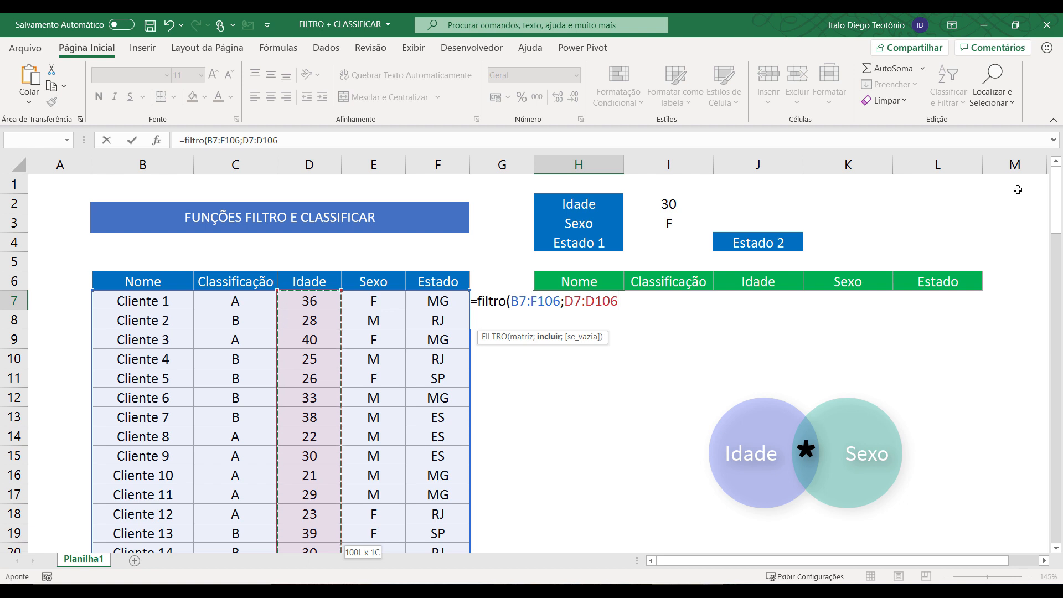
{"action": "type", "text": "="}
{"action": "left_click", "coordinate": [694, 202]}
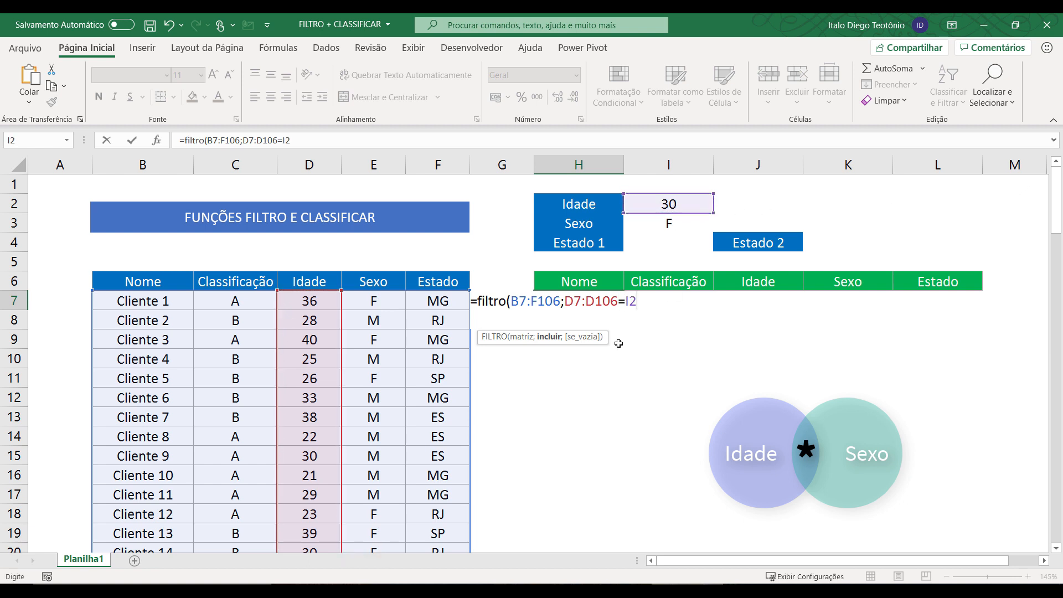
{"action": "type", "text": "*"}
{"action": "left_click", "coordinate": [394, 302]}
Complete the sex condition as E7:E106=I3.
{"action": "key", "text": "ctrl+shift+Down"}
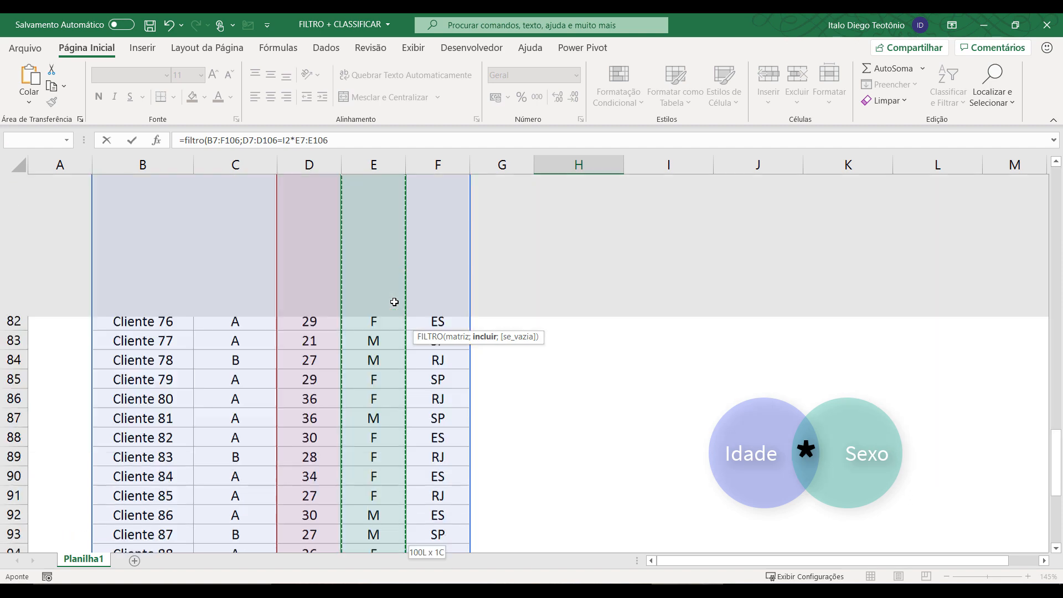
{"action": "left_click_drag", "start_coordinate": [1056, 509], "coordinate": [1056, 185]}
{"action": "scroll", "coordinate": [836, 373], "scroll_direction": "up", "scroll_amount": 1}
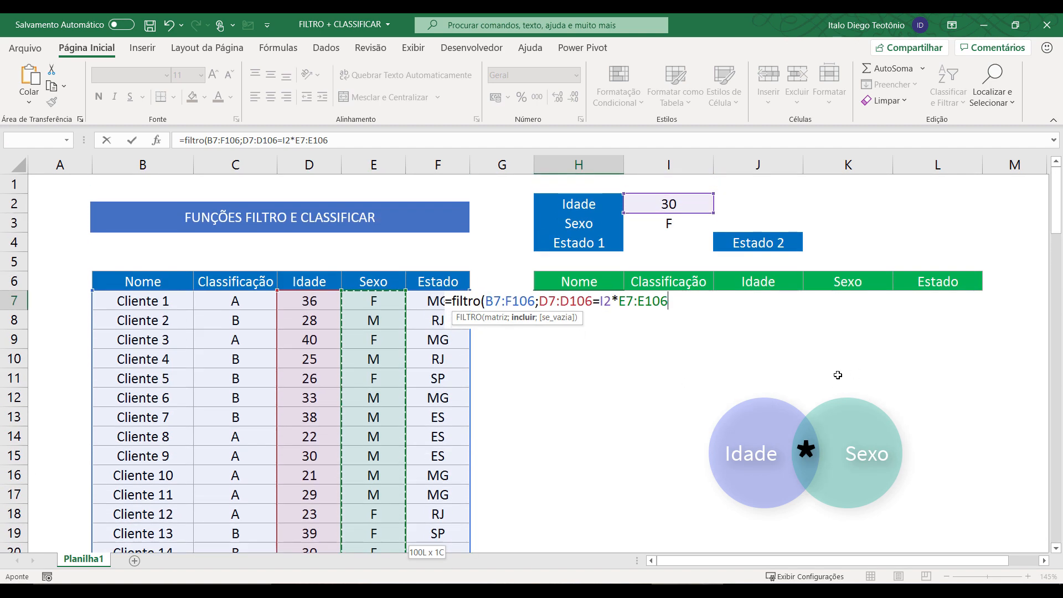
{"action": "type", "text": "="}
{"action": "left_click", "coordinate": [679, 221]}
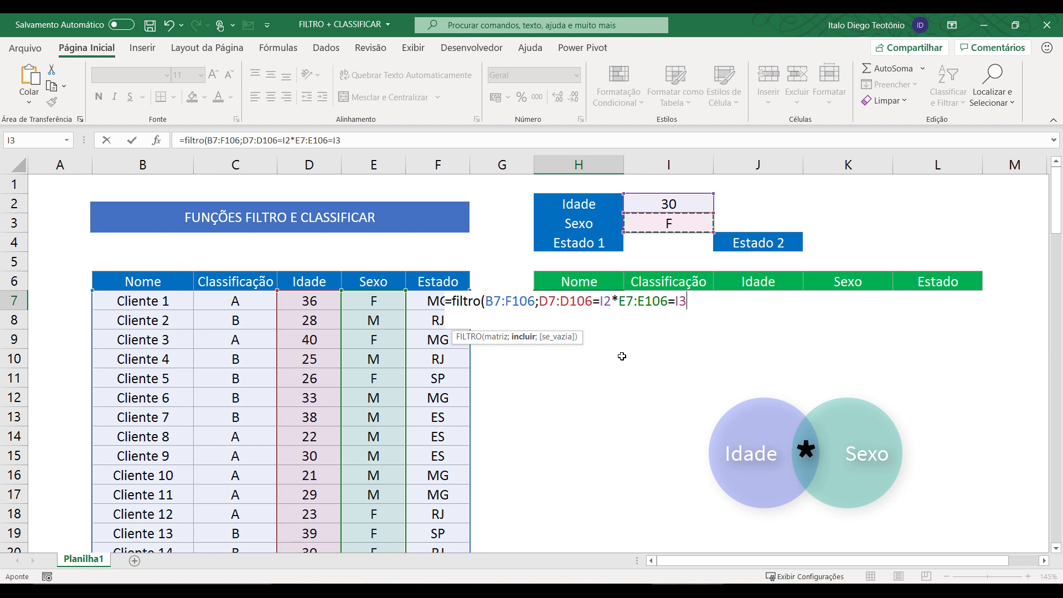
Wrap both conditions in parentheses and close the formula, listing the 30-year-old female clients.
{"action": "left_click", "coordinate": [540, 300]}
{"action": "type", "text": "("}
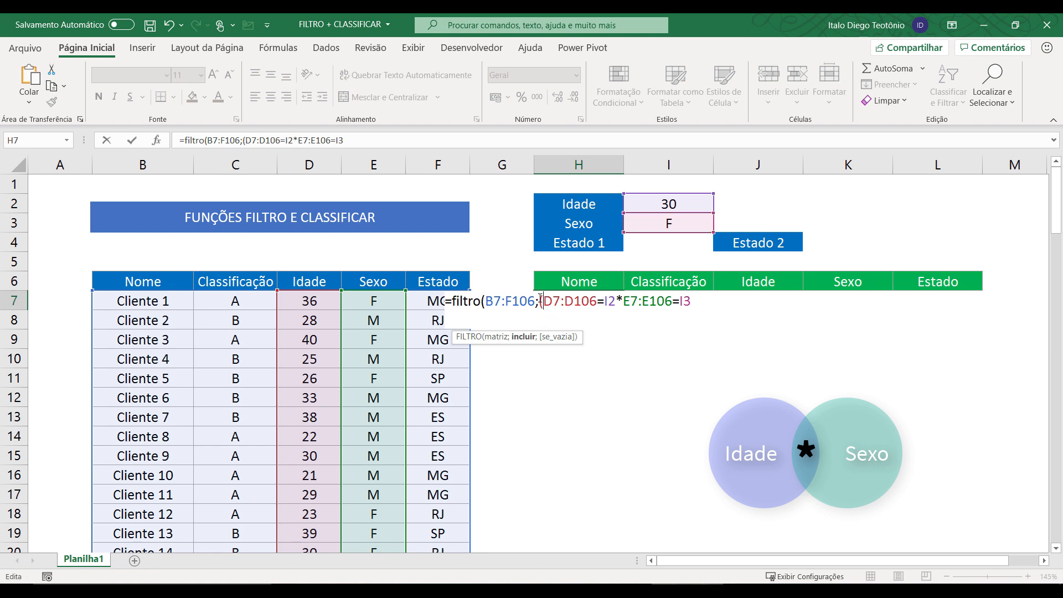
{"action": "left_click", "coordinate": [615, 297]}
{"action": "type", "text": ")"}
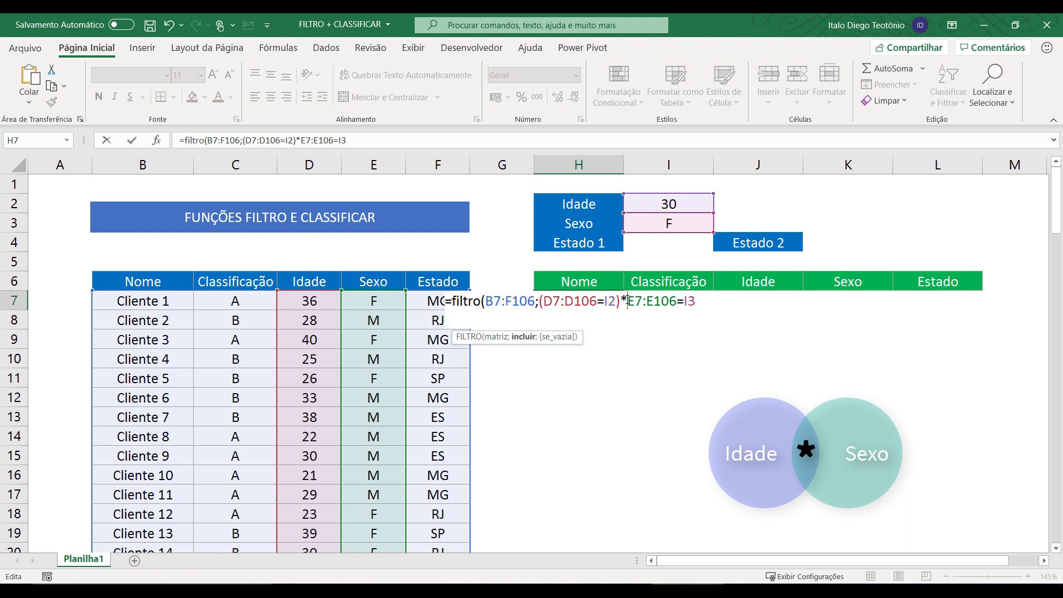
{"action": "left_click", "coordinate": [627, 301]}
{"action": "type", "text": "("}
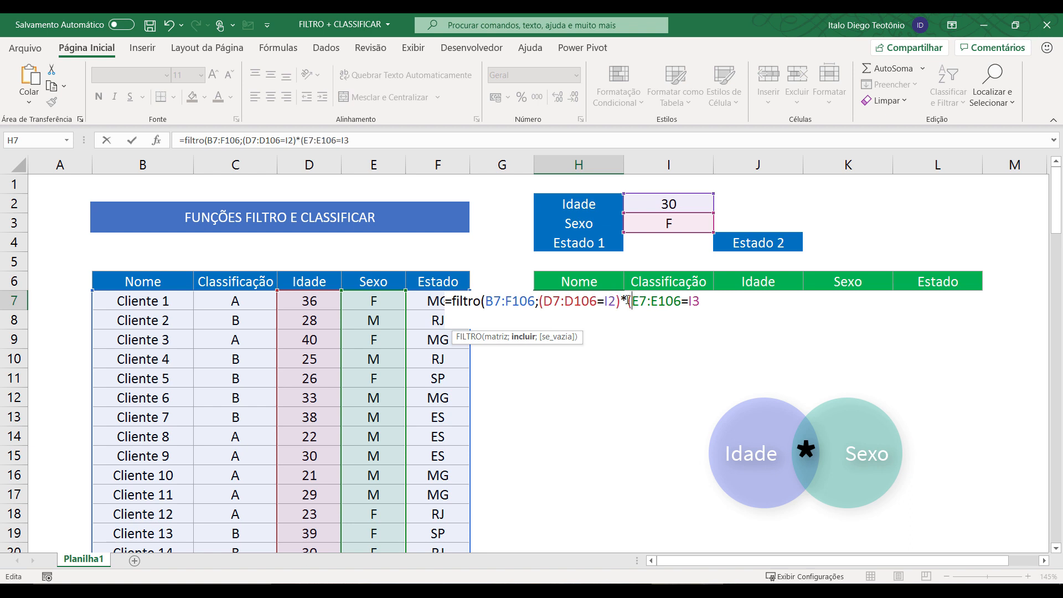
{"action": "left_click", "coordinate": [706, 301]}
{"action": "type", "text": "))"}
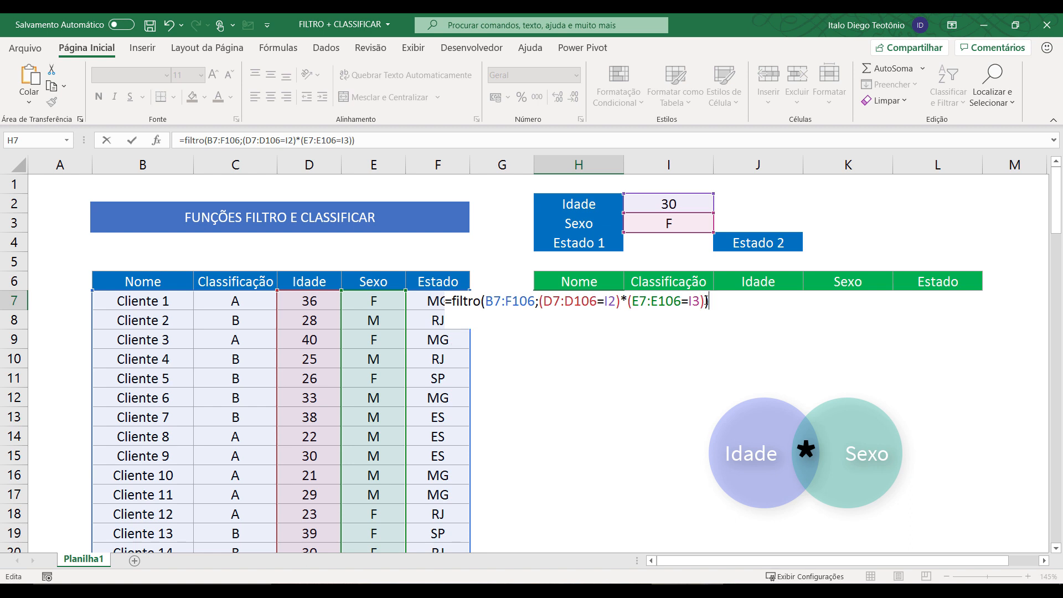
{"action": "key", "text": "Return"}
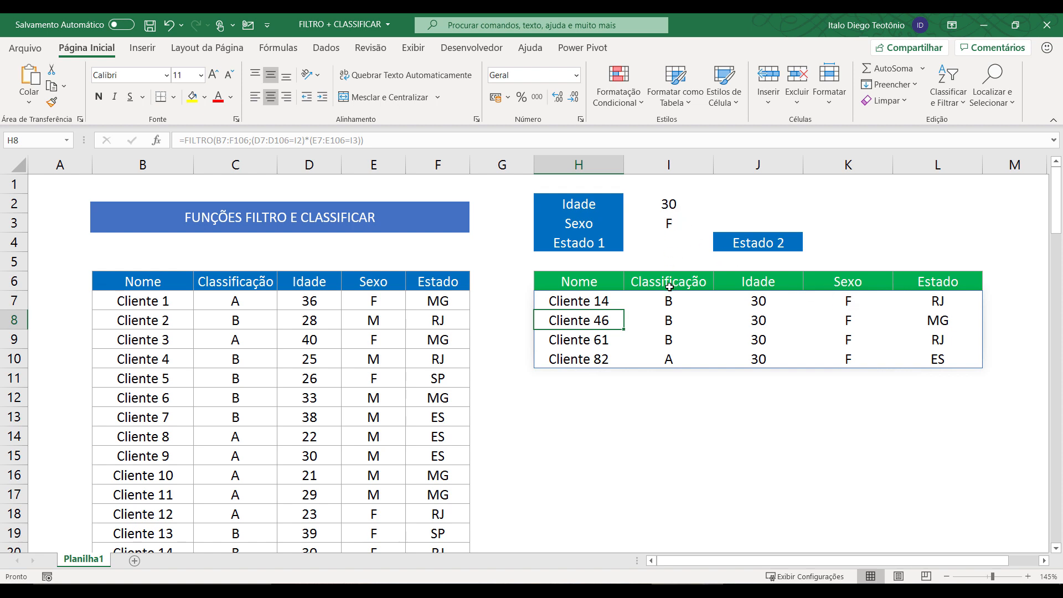
{"action": "left_click", "coordinate": [667, 223]}
Test the filter with Sexo M and Idade 40.
{"action": "type", "text": "M"}
{"action": "key", "text": "Return"}
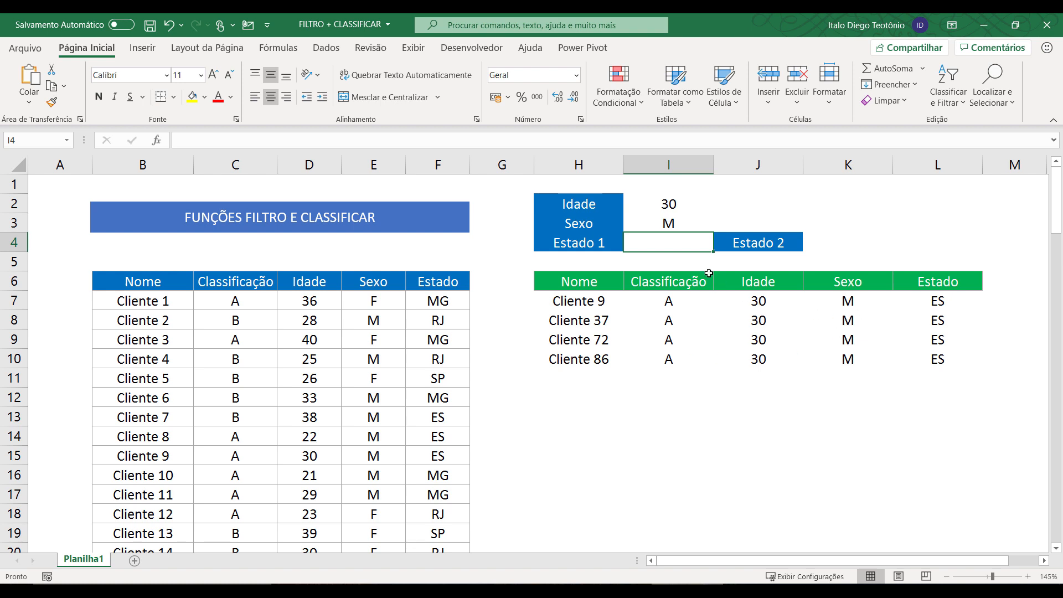
{"action": "left_click", "coordinate": [682, 204]}
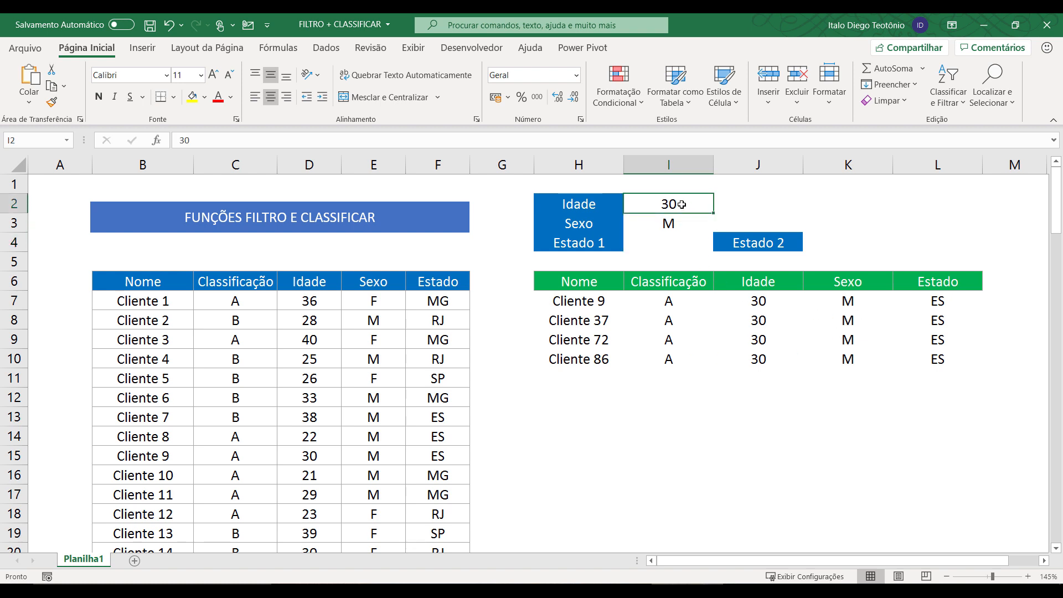
{"action": "type", "text": "40"}
{"action": "key", "text": "Return"}
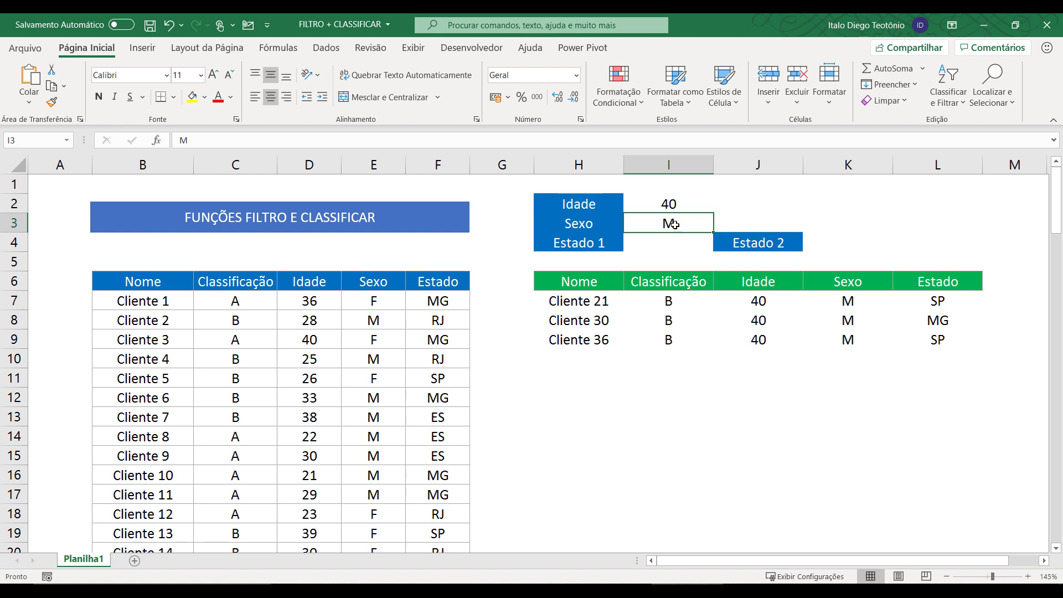
Clear the Idade and Sexo criteria and delete the H7 formula.
{"action": "left_click_drag", "start_coordinate": [673, 206], "coordinate": [670, 219]}
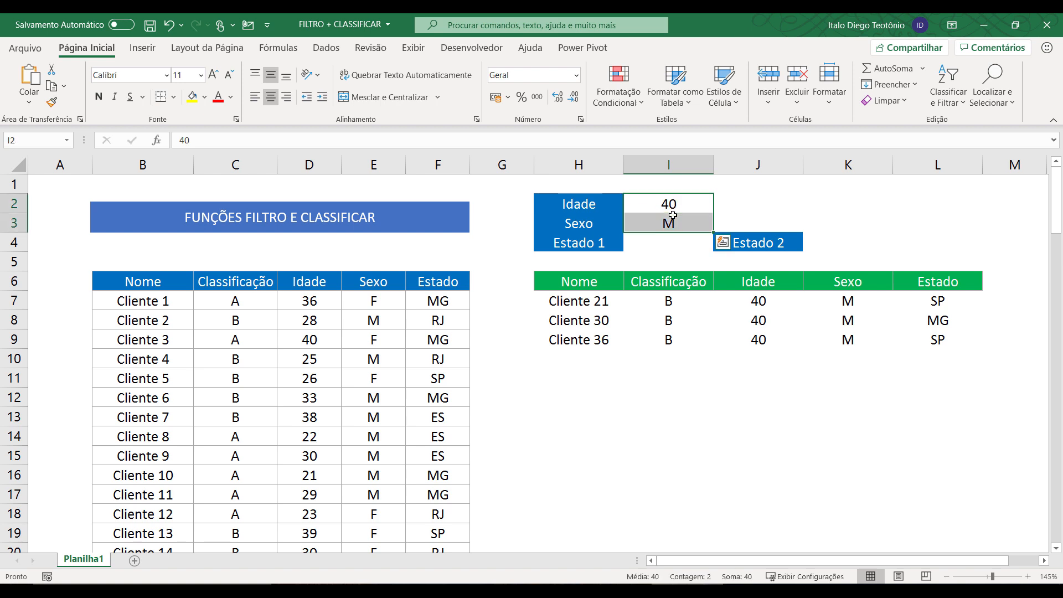
{"action": "key", "text": "Delete"}
{"action": "left_click", "coordinate": [579, 299]}
{"action": "key", "text": "Delete"}
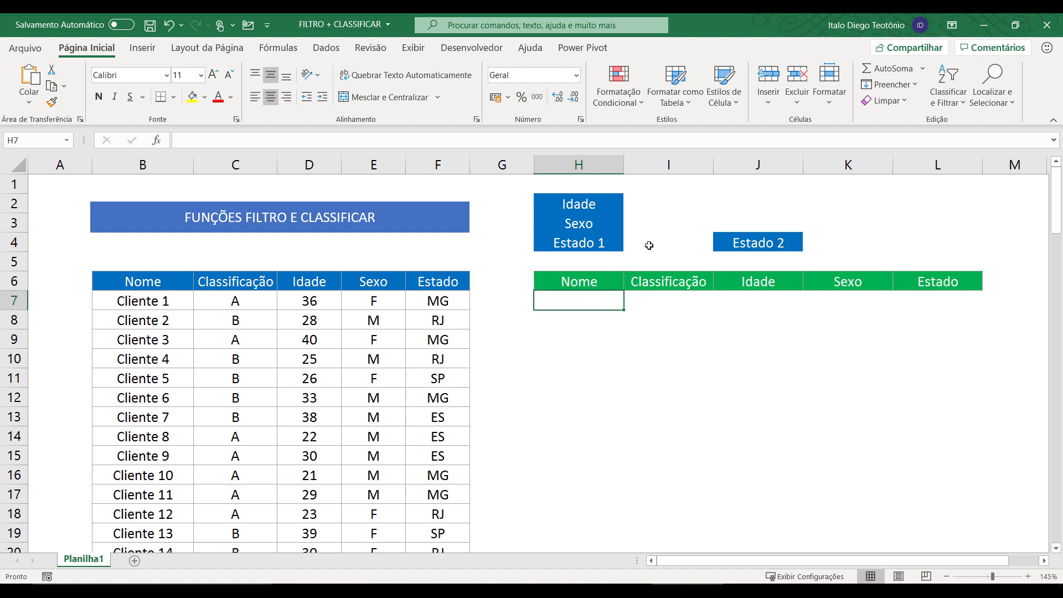
Start =FILTRO in H7 over the client range B7:F106.
{"action": "left_click", "coordinate": [649, 245]}
{"action": "left_click", "coordinate": [567, 300]}
{"action": "type", "text": "="}
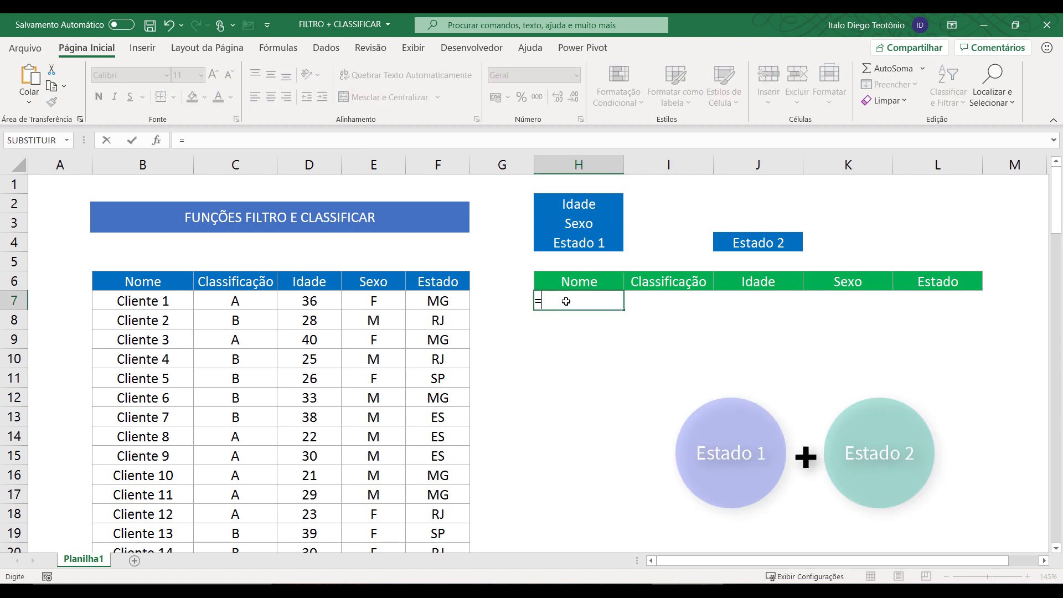
{"action": "type", "text": "filtro("}
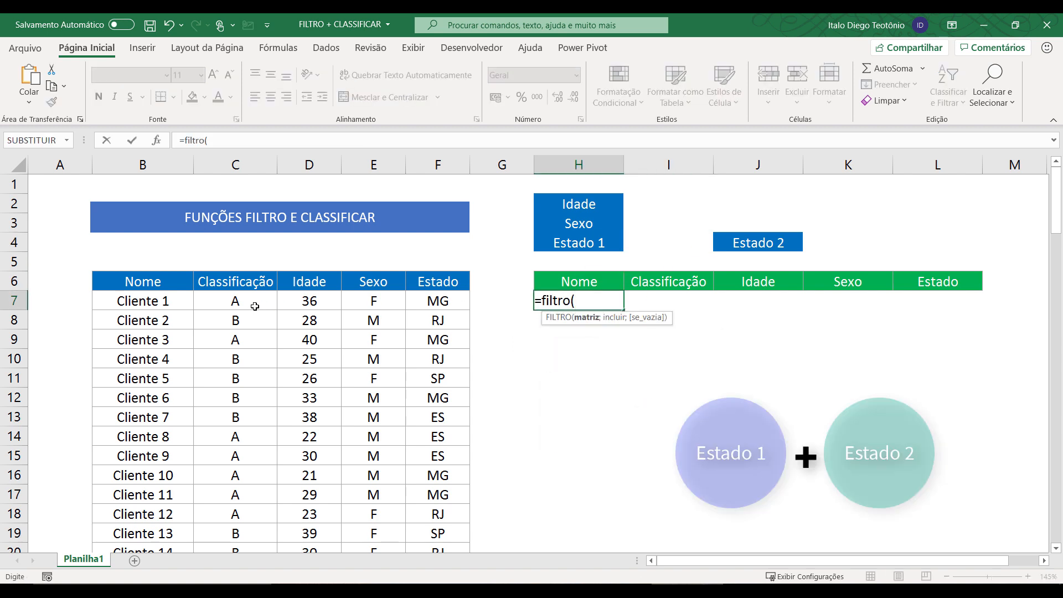
{"action": "left_click", "coordinate": [170, 296]}
{"action": "key", "text": "ctrl+shift+Right"}
{"action": "key", "text": "ctrl+shift+Down"}
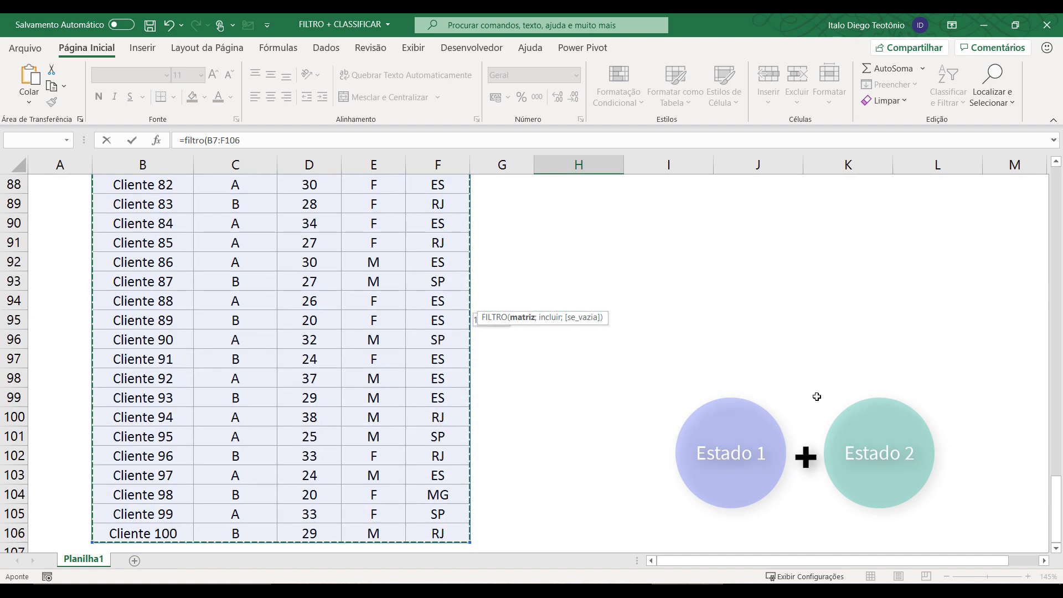
{"action": "left_click_drag", "start_coordinate": [1055, 502], "coordinate": [1055, 189]}
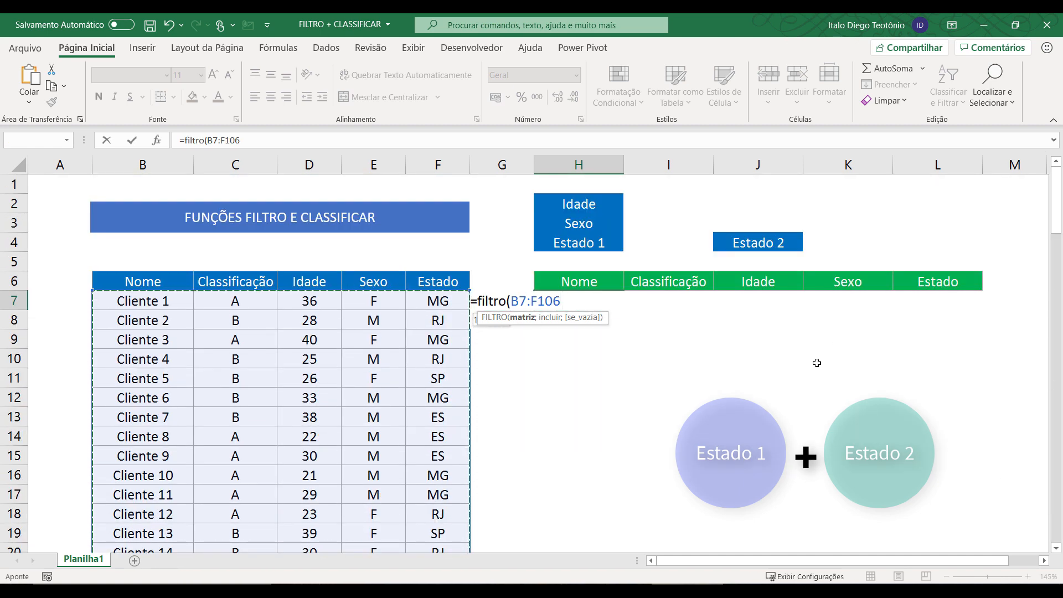
{"action": "type", "text": ";"}
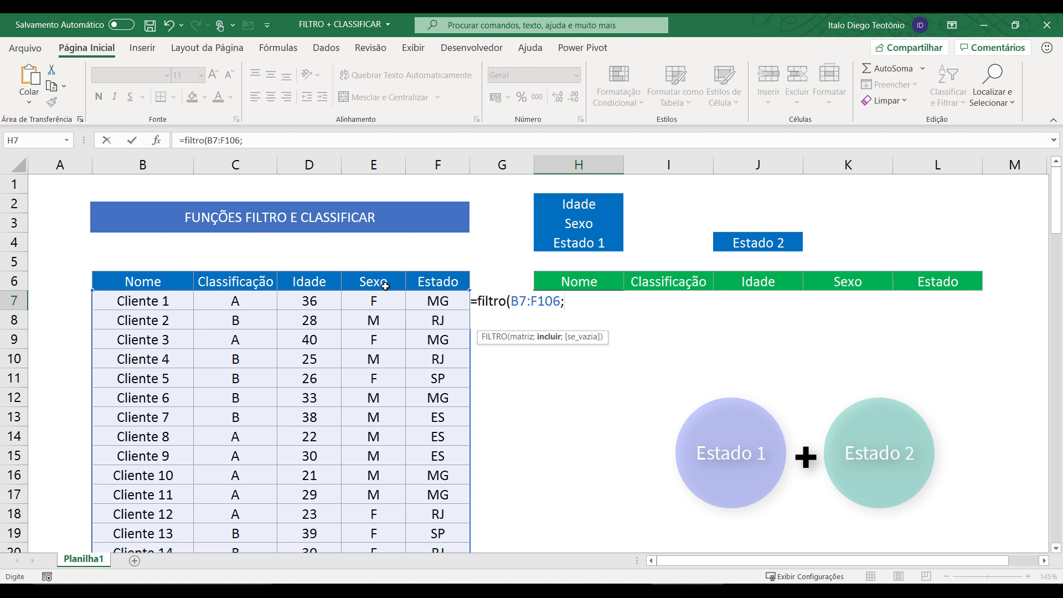
Add the bracketed state condition (F7:F106=I4) followed by + for an OR.
{"action": "left_click", "coordinate": [432, 301]}
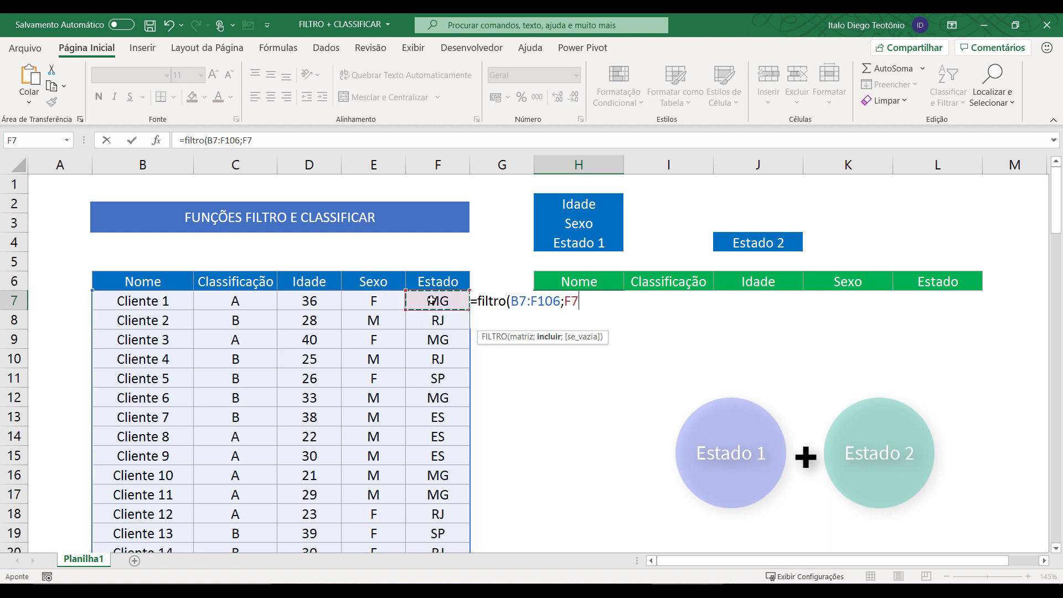
{"action": "key", "text": "ctrl+shift+Down"}
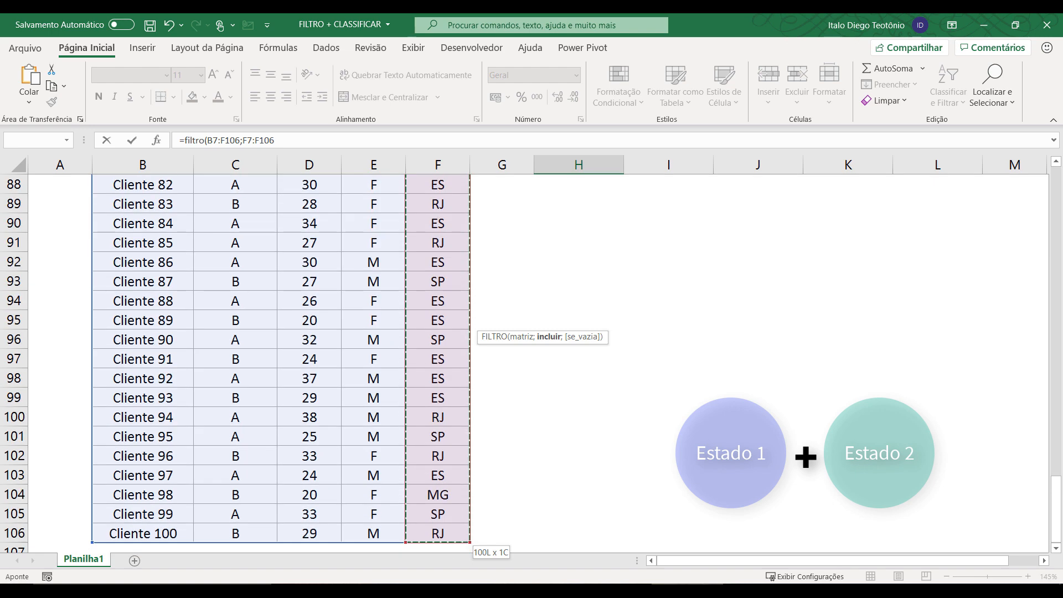
{"action": "left_click_drag", "start_coordinate": [1056, 497], "coordinate": [1046, 189]}
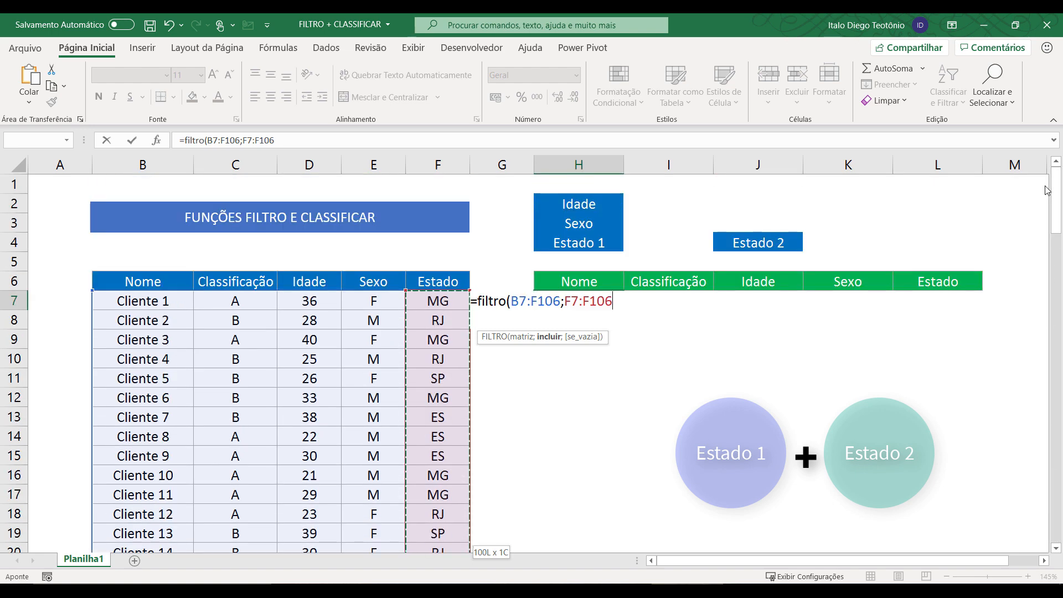
{"action": "type", "text": "="}
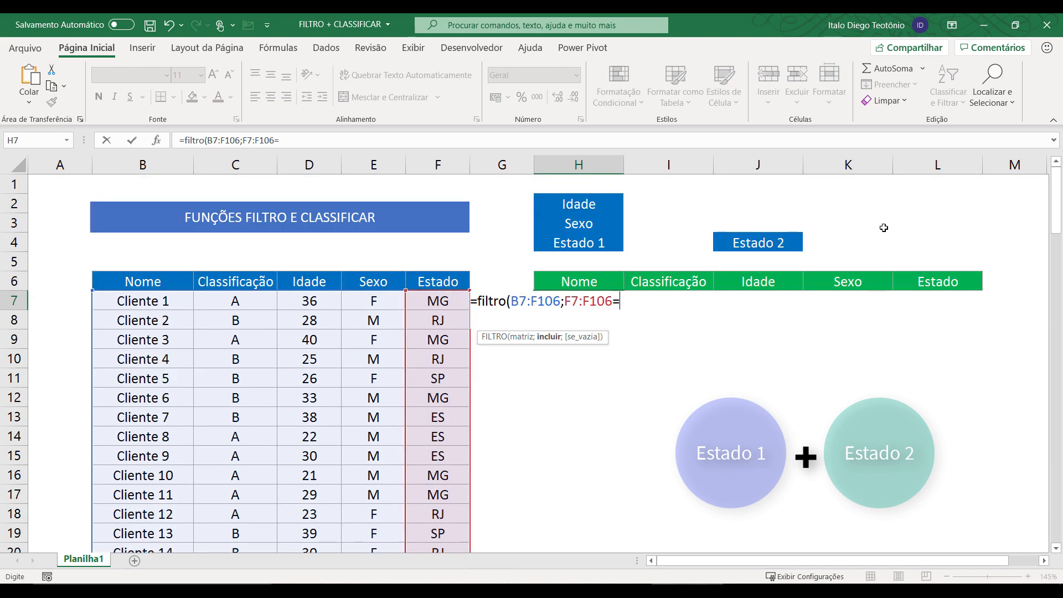
{"action": "left_click", "coordinate": [668, 243]}
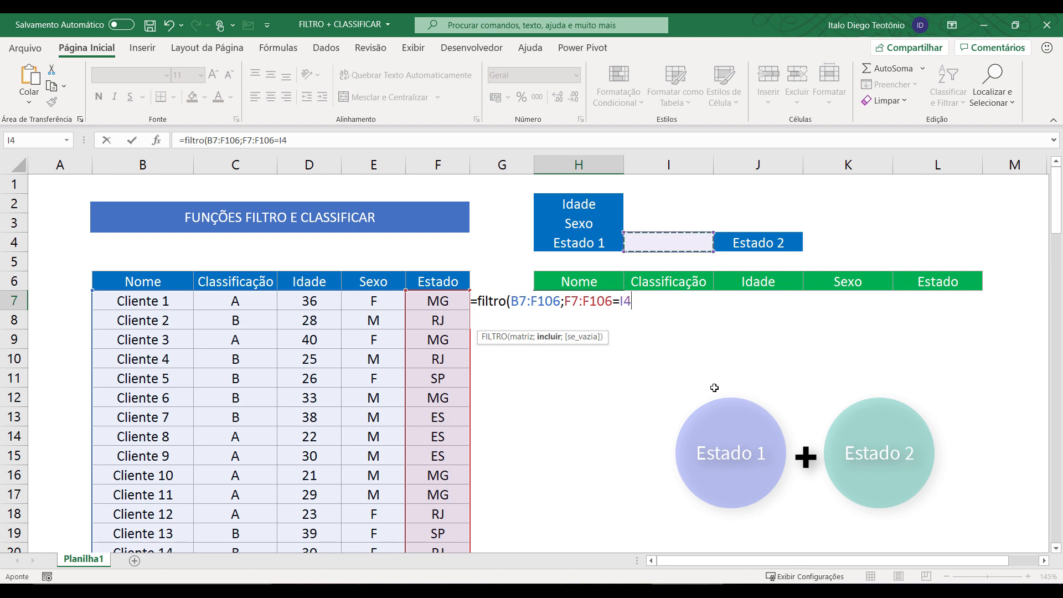
{"action": "type", "text": "+"}
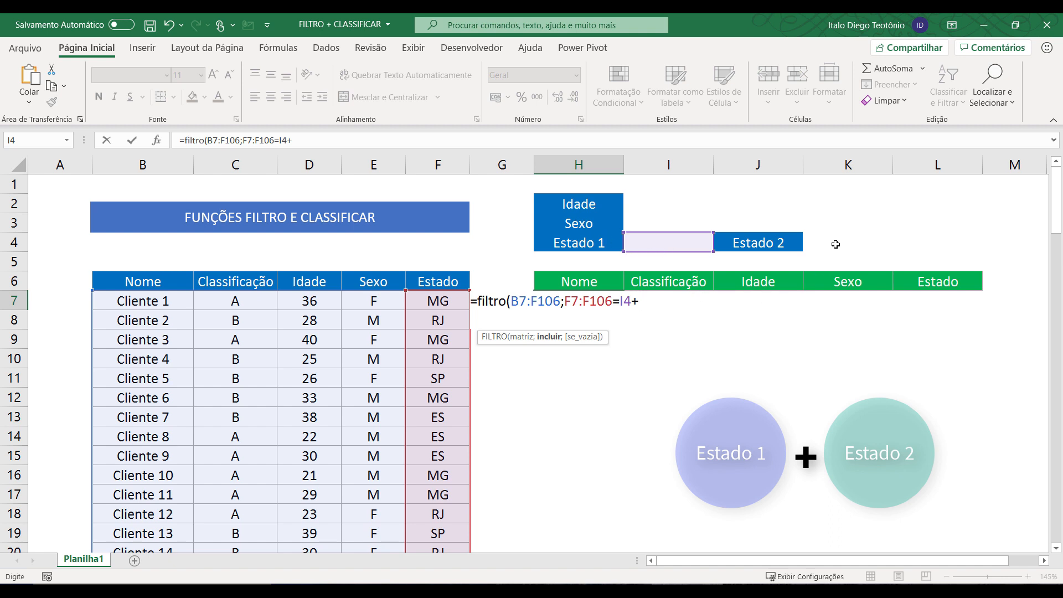
{"action": "left_click", "coordinate": [565, 301]}
{"action": "type", "text": "("}
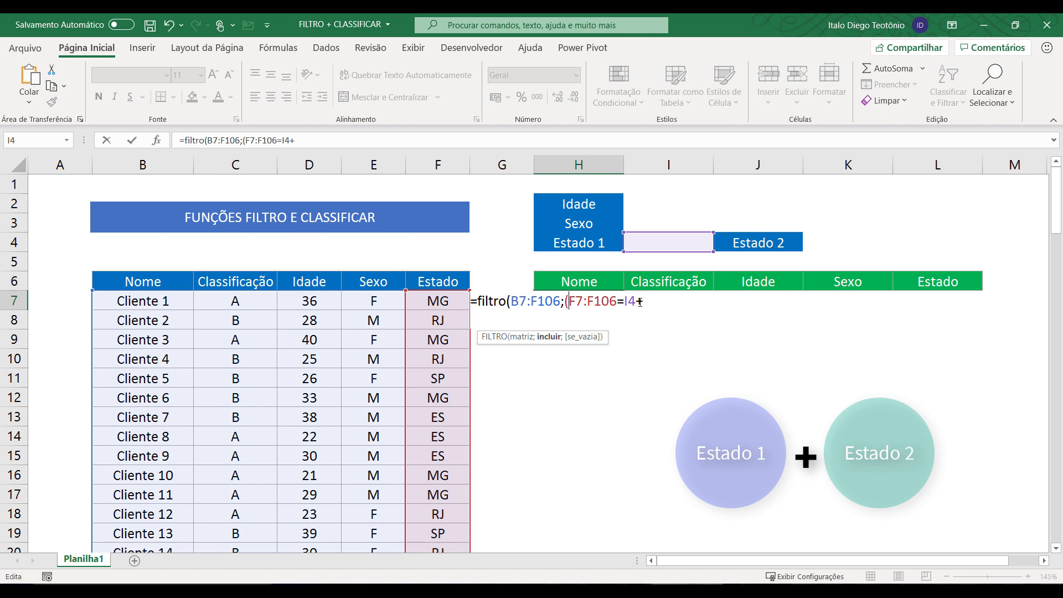
{"action": "left_click", "coordinate": [639, 300]}
{"action": "type", "text": ")"}
{"action": "left_click", "coordinate": [656, 301]}
{"action": "type", "text": "()"}
Add the second condition (F7:F106=K4) with a "" fallback and enter the formula.
{"action": "left_click", "coordinate": [432, 299]}
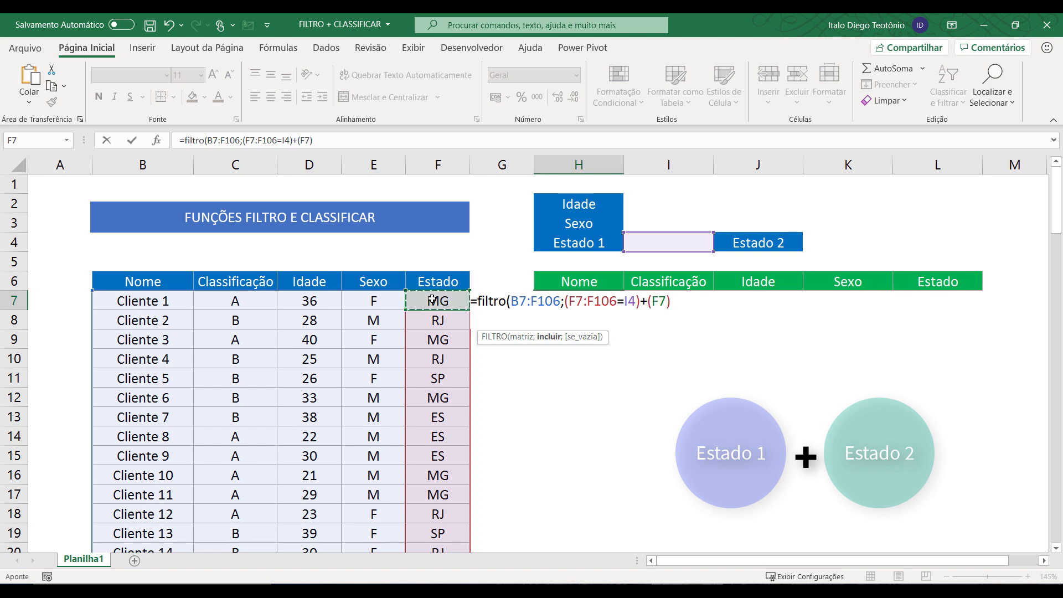
{"action": "key", "text": "ctrl+shift+Down"}
{"action": "type", "text": "="}
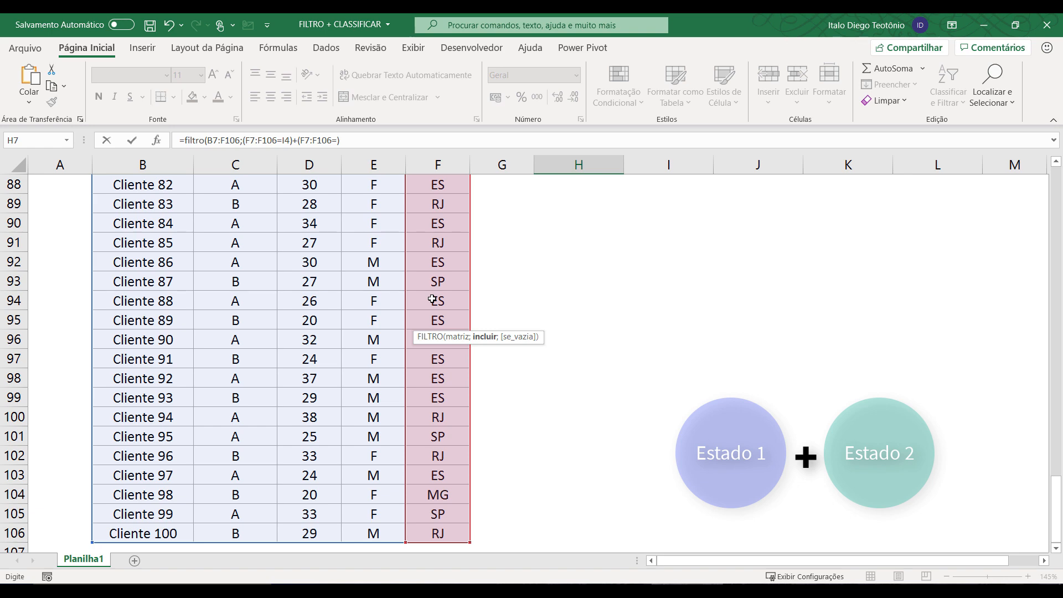
{"action": "left_click_drag", "start_coordinate": [1056, 507], "coordinate": [1055, 161]}
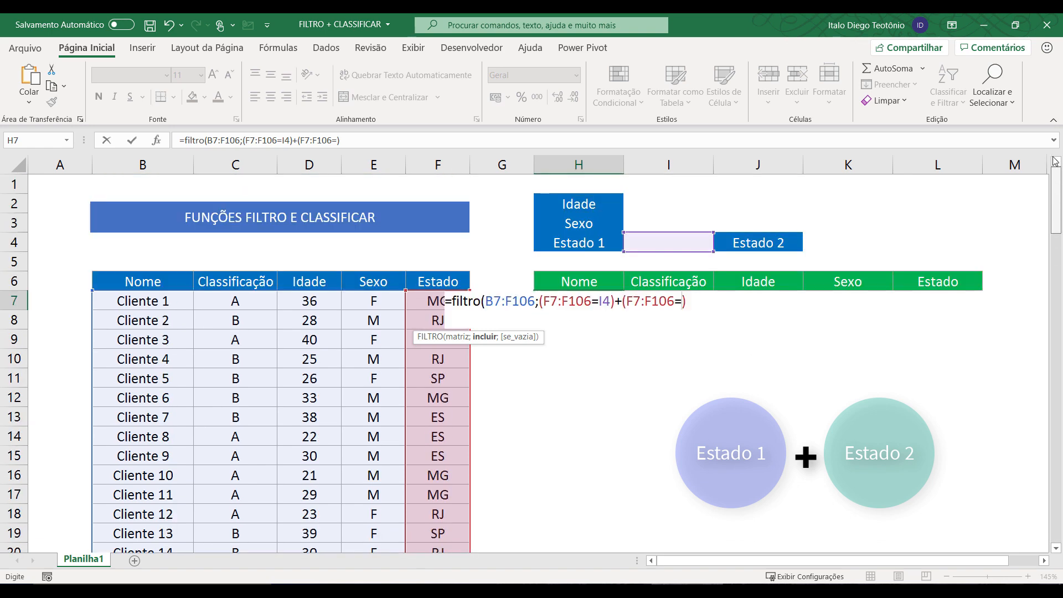
{"action": "left_click", "coordinate": [832, 241]}
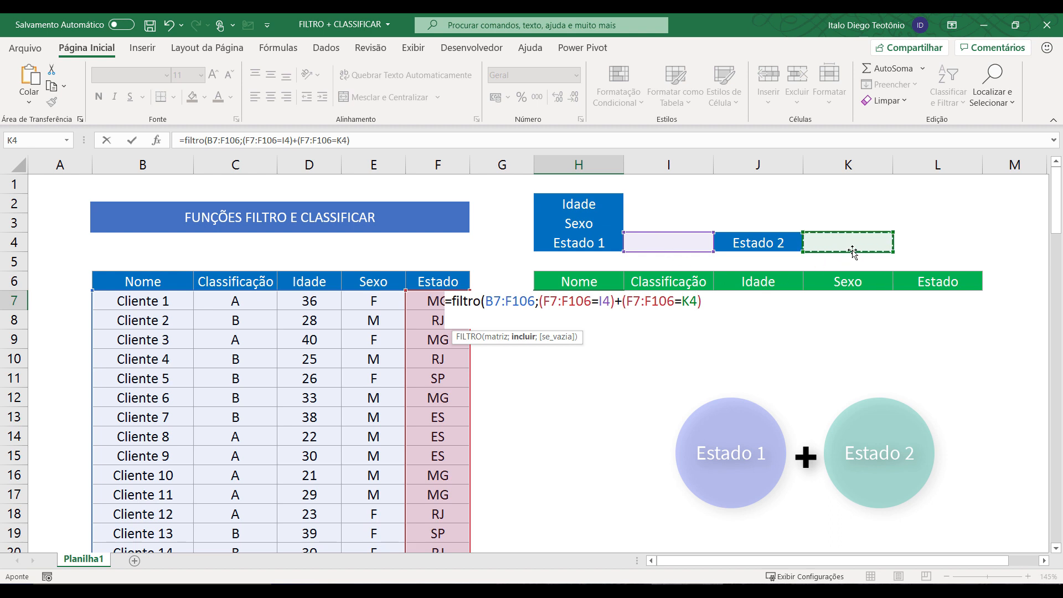
{"action": "left_click", "coordinate": [713, 303]}
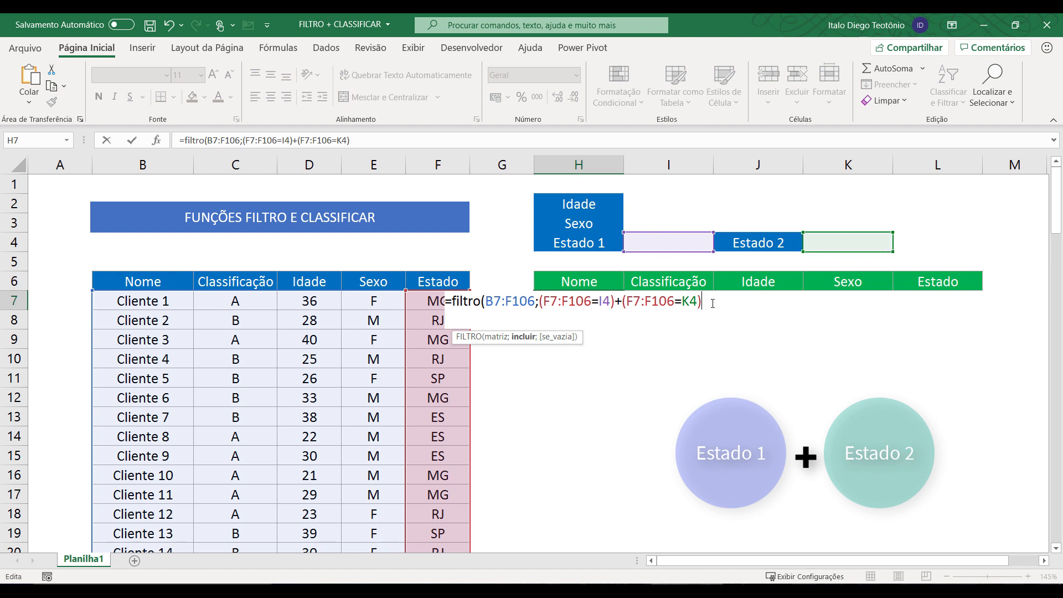
{"action": "type", "text": ";\"\""}
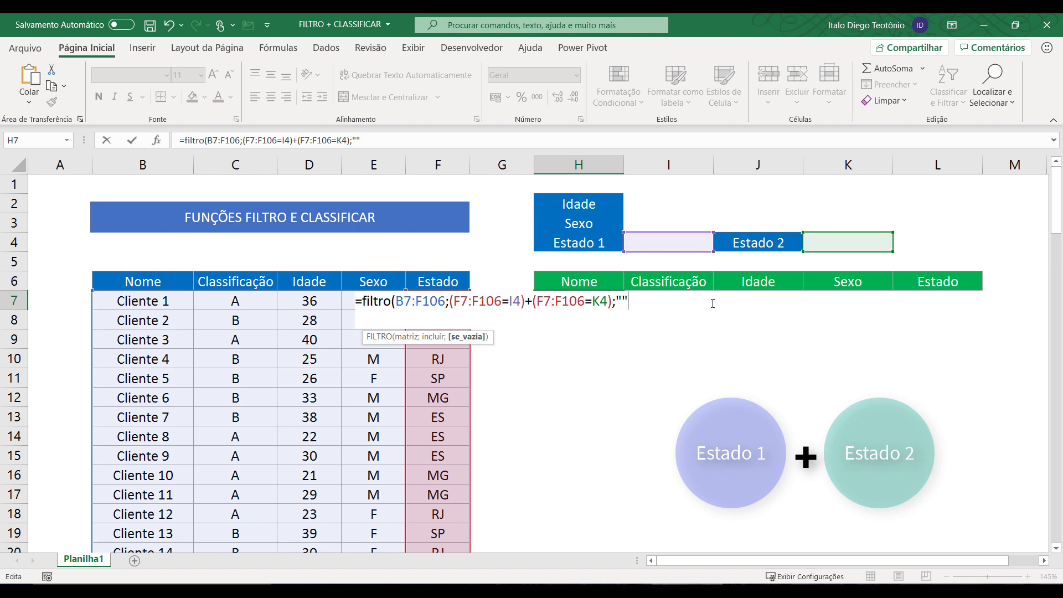
{"action": "type", "text": ")"}
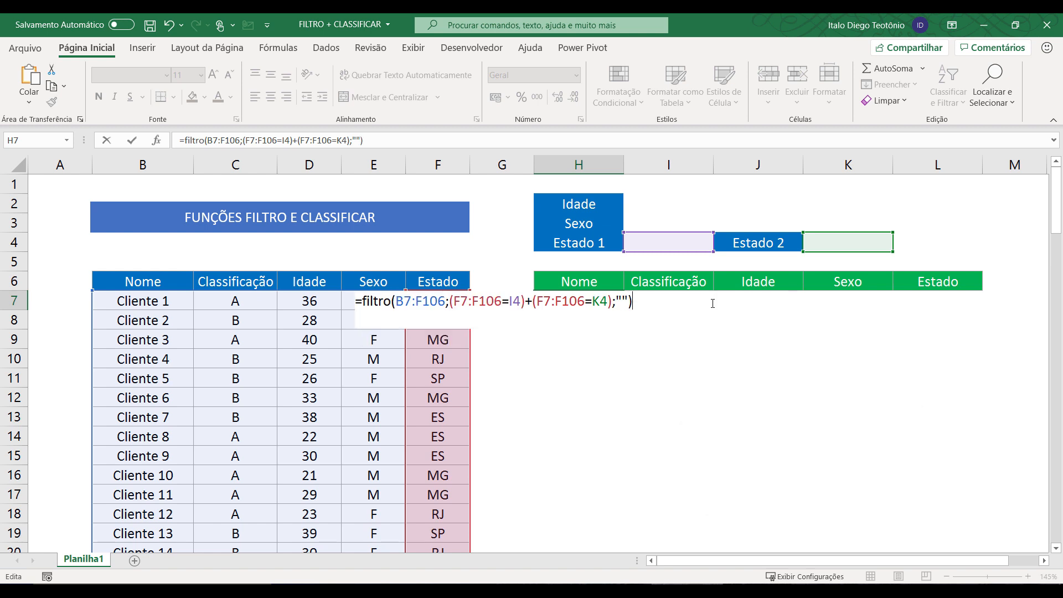
{"action": "key", "text": "Return"}
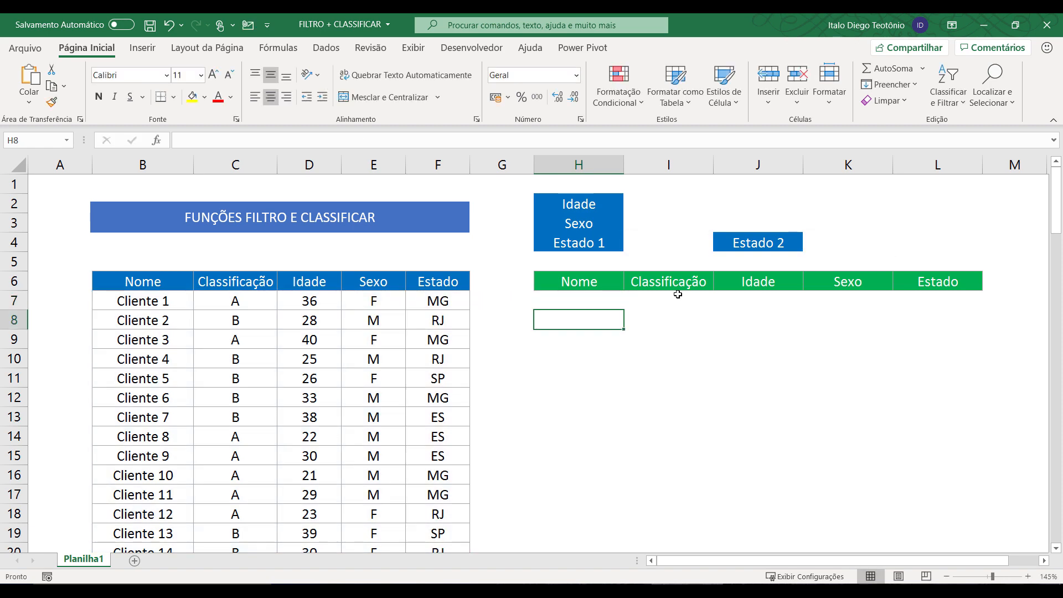
Enter MG as Estado 1 in I4 and check the filtered results.
{"action": "left_click", "coordinate": [588, 303]}
{"action": "left_click", "coordinate": [671, 246]}
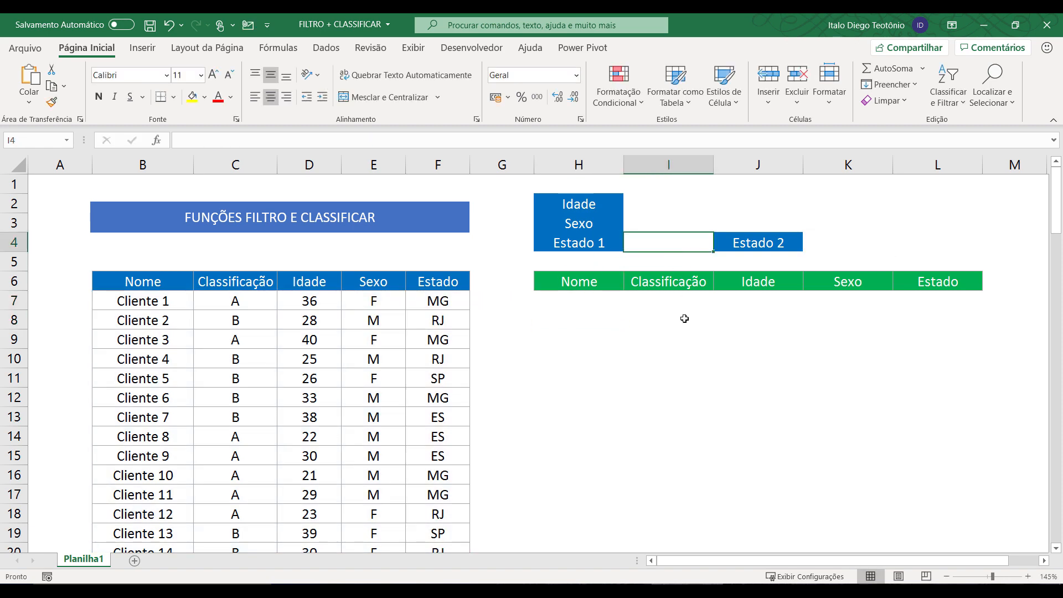
{"action": "type", "text": "MG"}
{"action": "key", "text": "Return"}
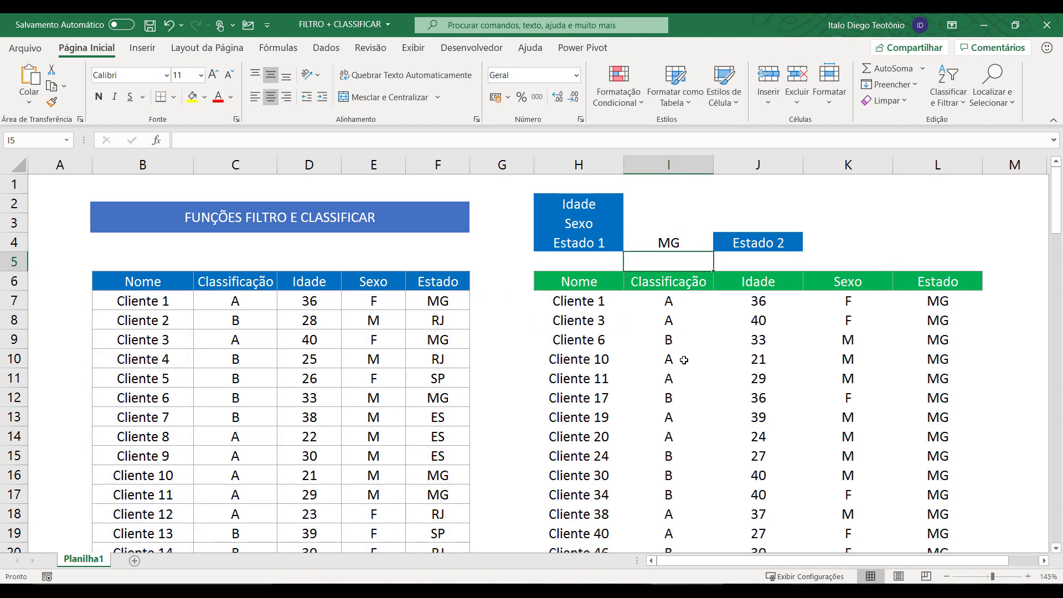
{"action": "scroll", "coordinate": [684, 364], "scroll_direction": "down", "scroll_amount": 7}
{"action": "scroll", "coordinate": [684, 364], "scroll_direction": "up", "scroll_amount": 7}
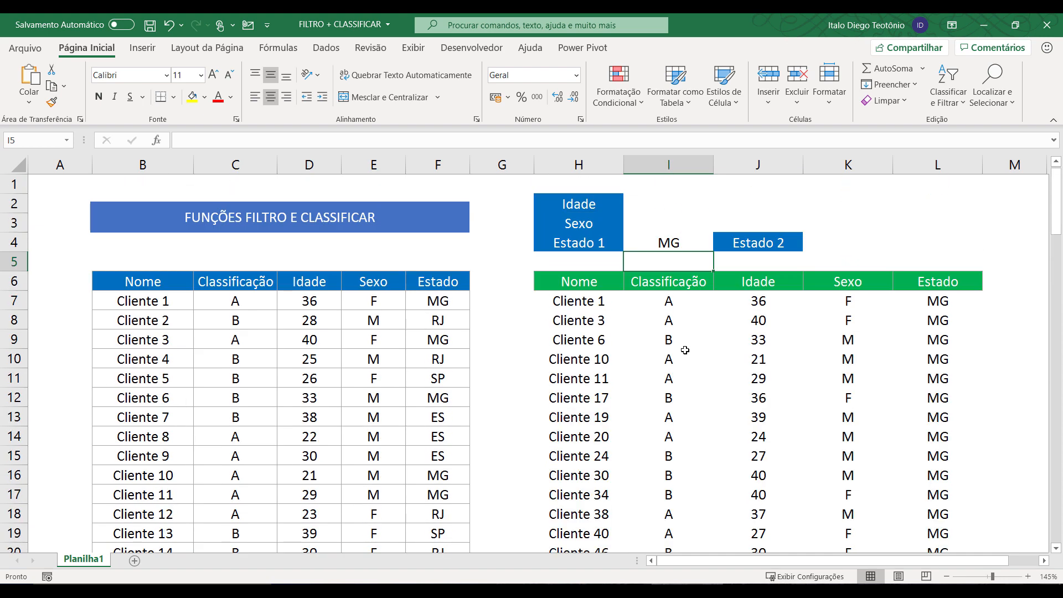
Enter SP as Estado 2 in K4 and review the MG and SP client list.
{"action": "left_click", "coordinate": [855, 240]}
{"action": "type", "text": "SP"}
{"action": "key", "text": "Return"}
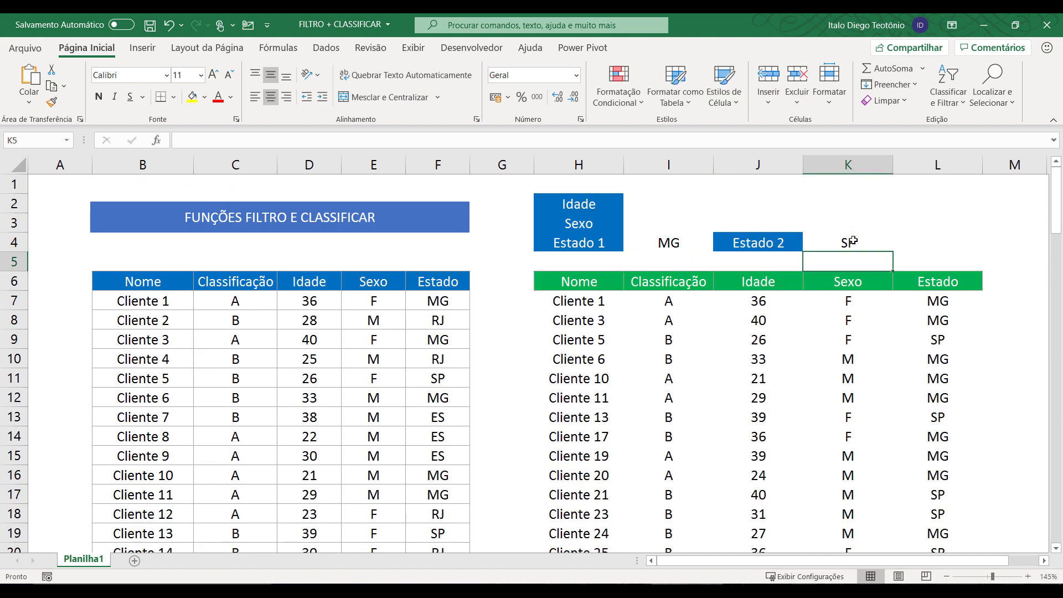
{"action": "scroll", "coordinate": [833, 347], "scroll_direction": "down", "scroll_amount": 5}
{"action": "scroll", "coordinate": [834, 347], "scroll_direction": "down", "scroll_amount": 6}
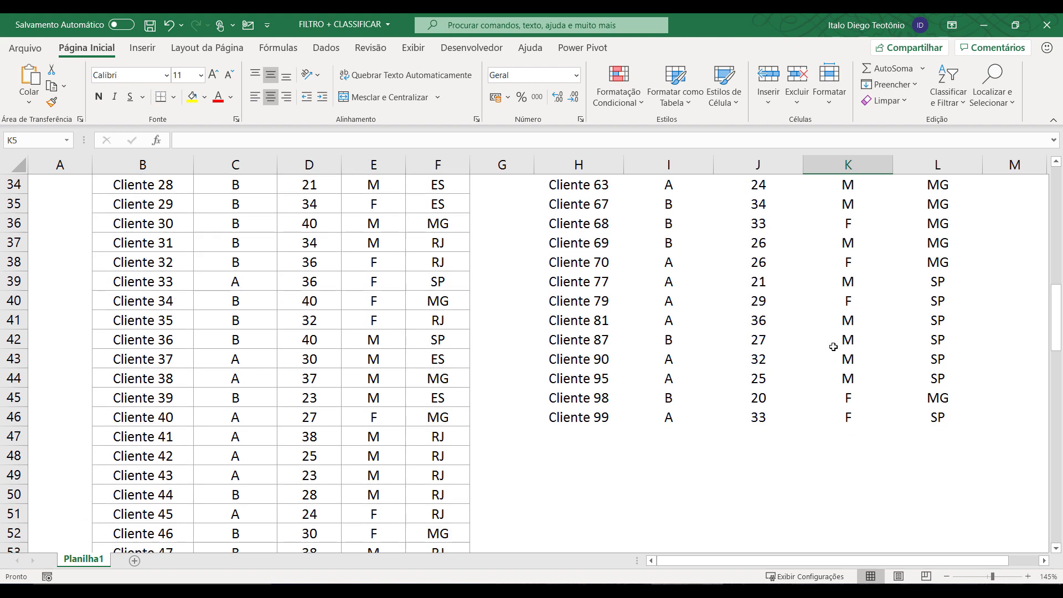
{"action": "scroll", "coordinate": [833, 343], "scroll_direction": "up", "scroll_amount": 11}
Change Estado 2 in K4 to RJ and Estado 1 in I4 to ES.
{"action": "left_click", "coordinate": [834, 243]}
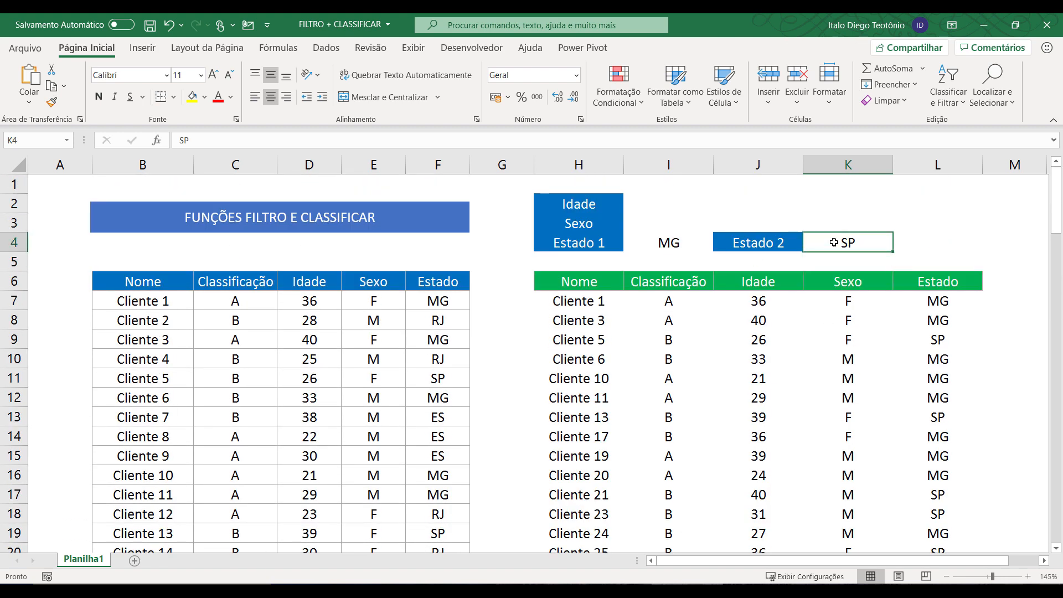
{"action": "type", "text": "RJ"}
{"action": "key", "text": "Return"}
{"action": "key", "text": "Left"}
{"action": "key", "text": "Left"}
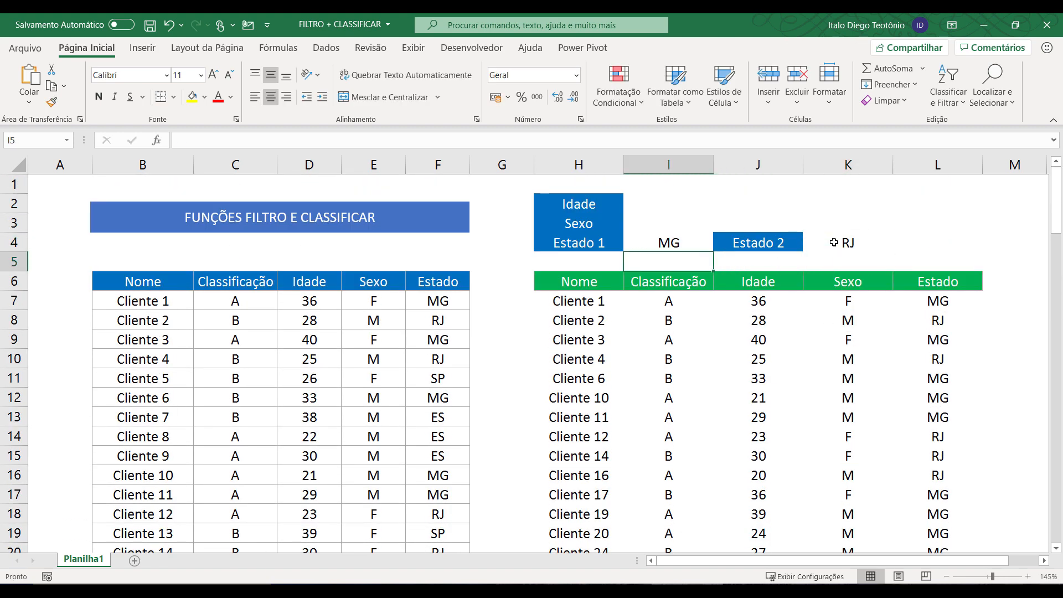
{"action": "key", "text": "Up"}
{"action": "type", "text": "ES"}
{"action": "key", "text": "Return"}
Change Estado 1 in I4 to SP and review the SP and RJ results.
{"action": "key", "text": "Up"}
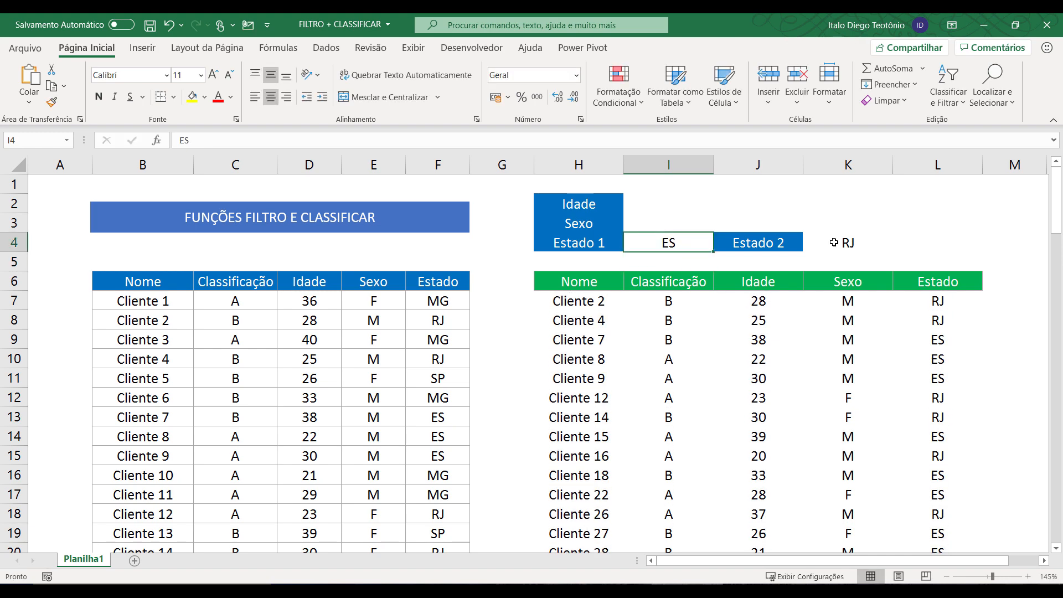
{"action": "type", "text": "SP"}
{"action": "key", "text": "Return"}
{"action": "scroll", "coordinate": [776, 382], "scroll_direction": "down", "scroll_amount": 7}
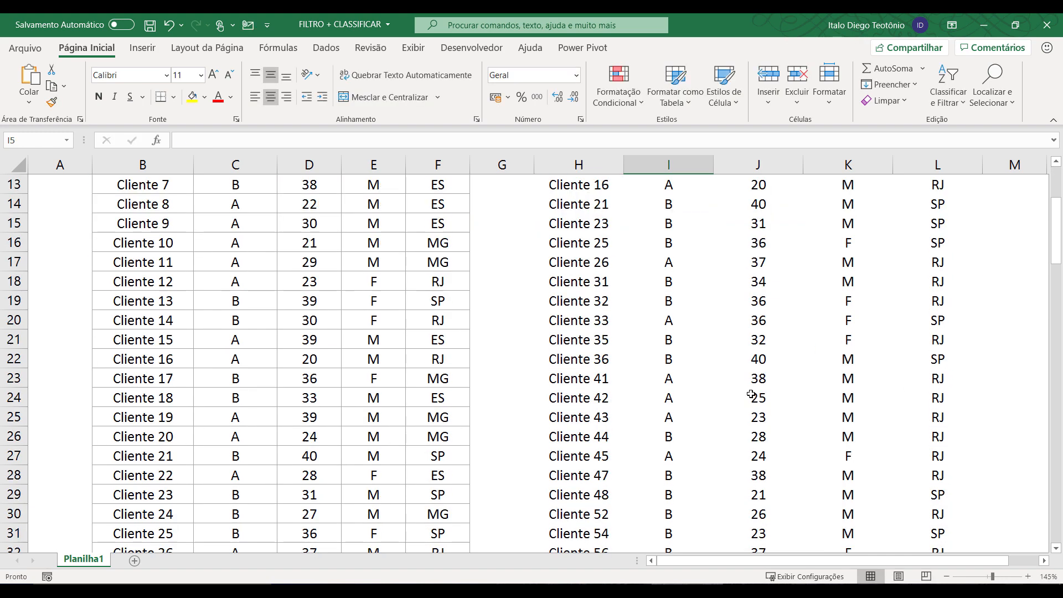
{"action": "scroll", "coordinate": [765, 341], "scroll_direction": "up", "scroll_amount": 7}
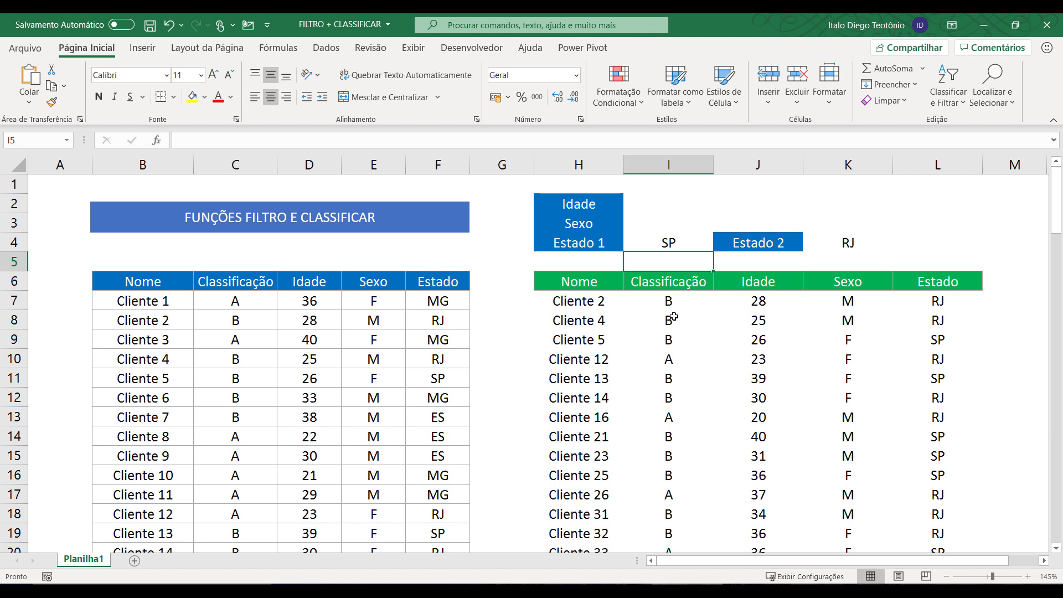
Wrap the H7 formula as =CLASSIFICAR(FILTRO(...);5) to sort results by the Estado column.
{"action": "left_click", "coordinate": [554, 303]}
{"action": "double_click", "coordinate": [554, 303]}
{"action": "left_click", "coordinate": [420, 301]}
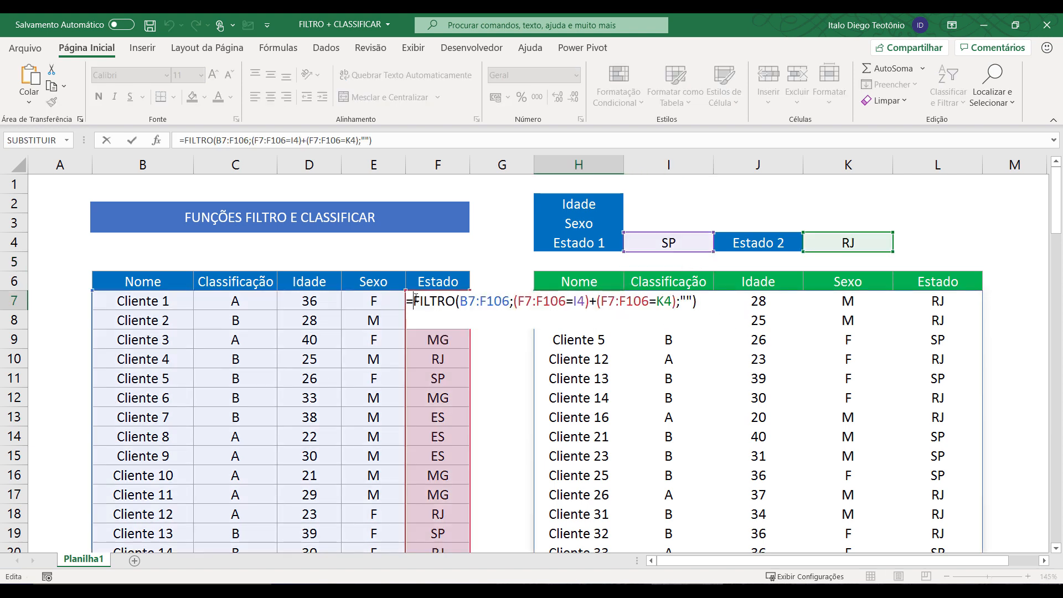
{"action": "type", "text": "classific"}
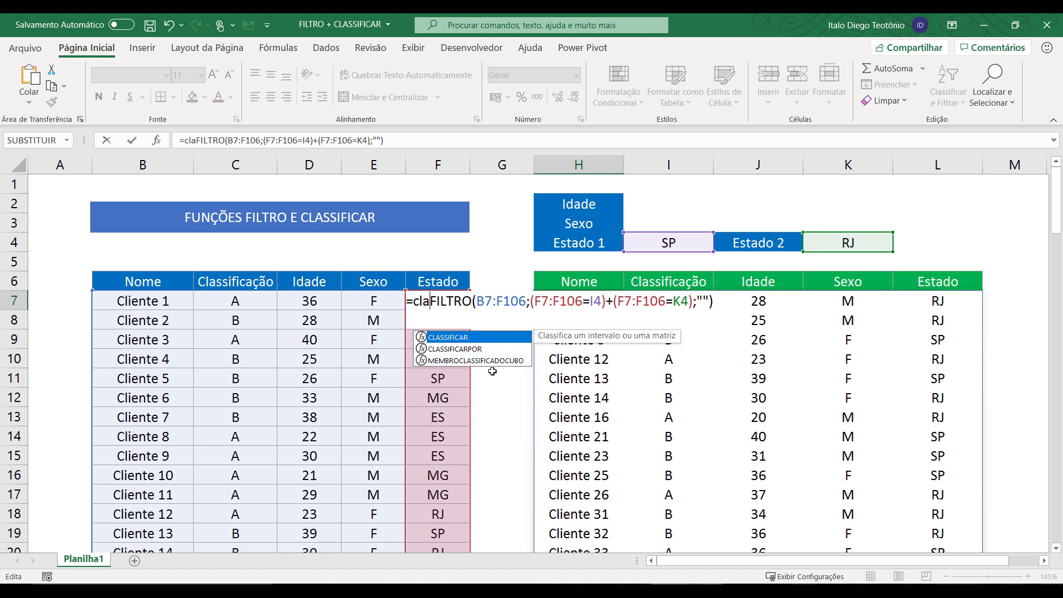
{"action": "type", "text": "ar("}
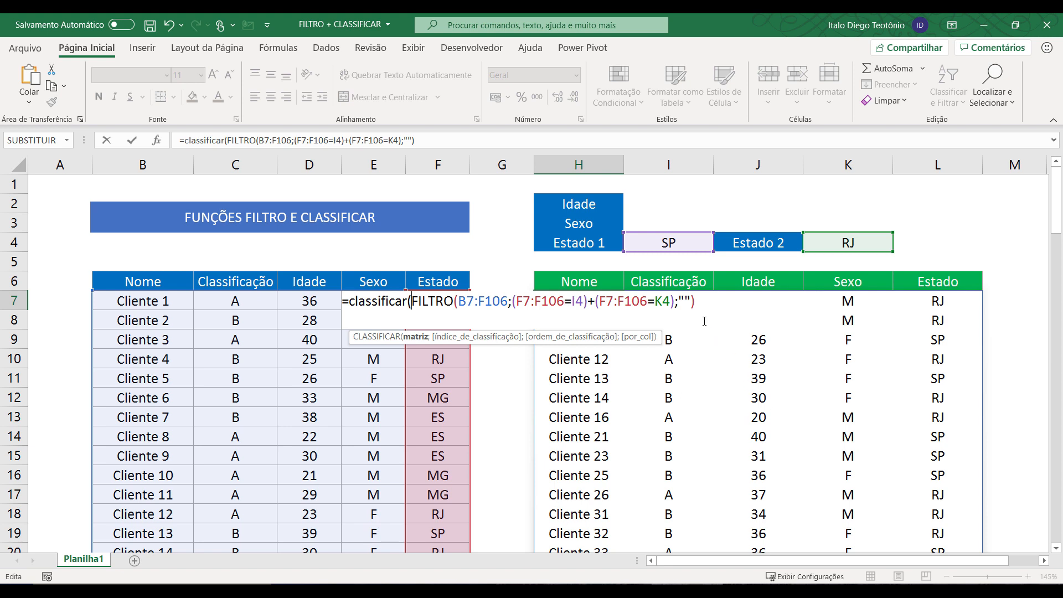
{"action": "left_click", "coordinate": [691, 299]}
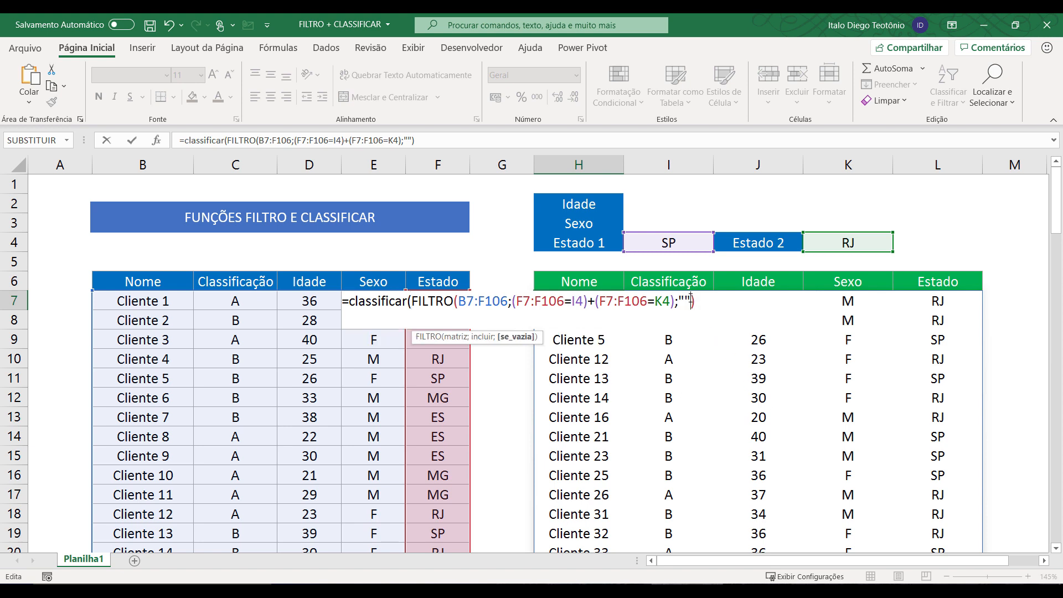
{"action": "left_click", "coordinate": [700, 302]}
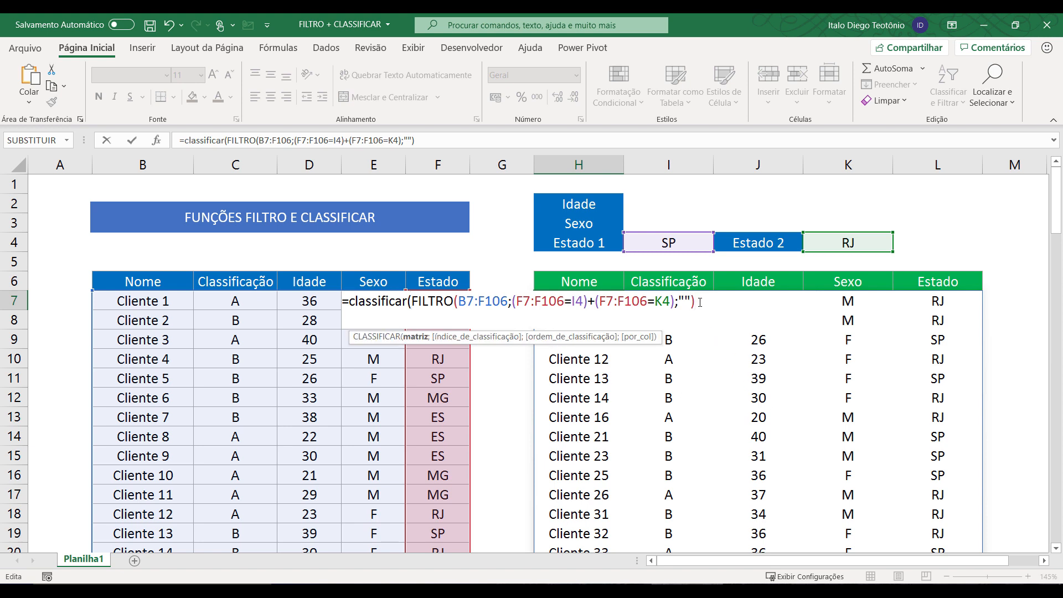
{"action": "type", "text": ";"}
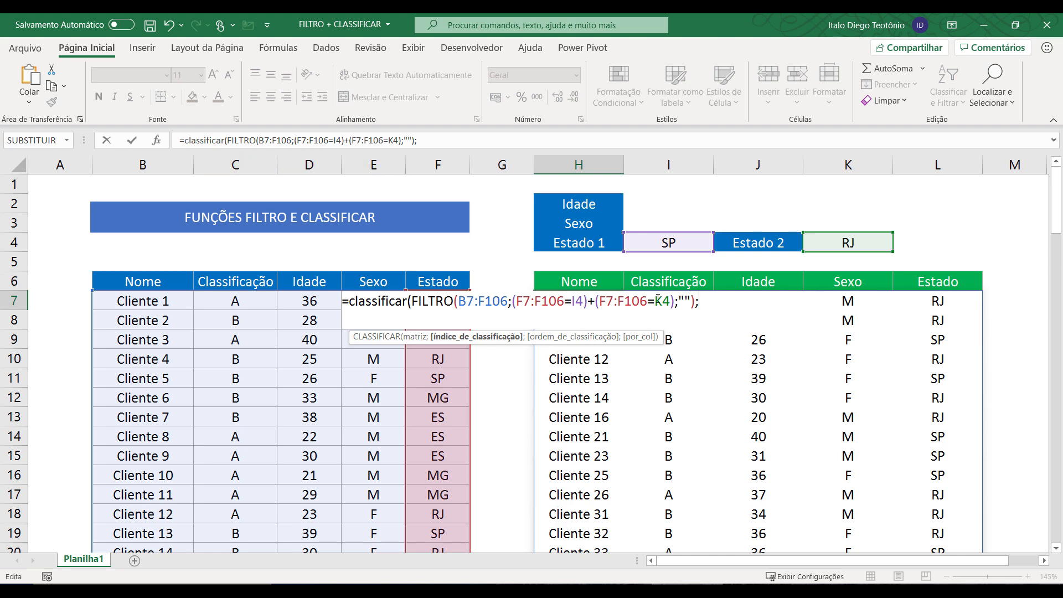
{"action": "type", "text": "5)"}
{"action": "key", "text": "Return"}
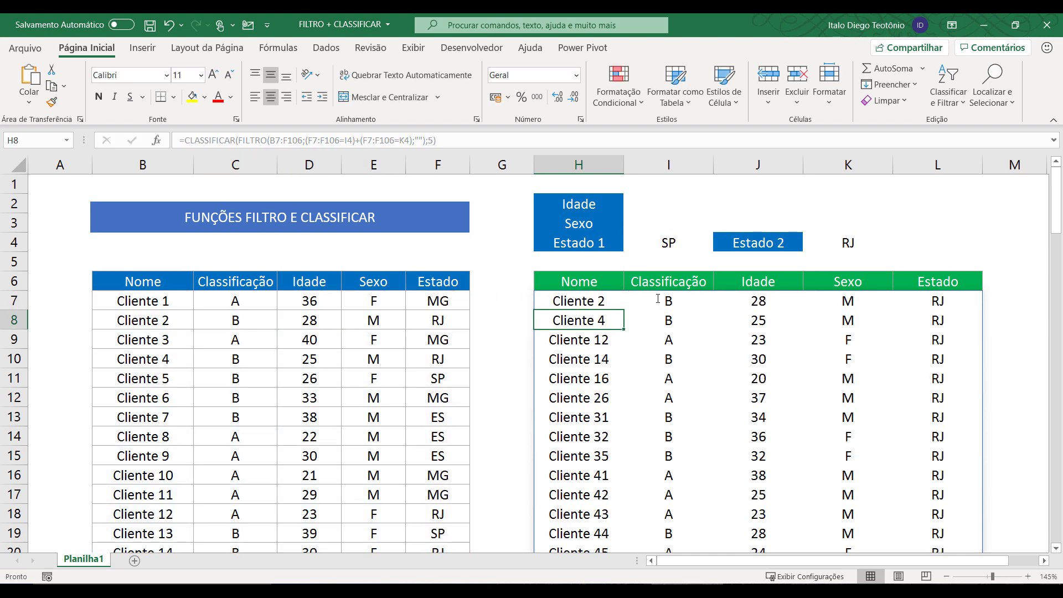
Set Estado 1 in I4 to MG and check the sorted MG and RJ client list.
{"action": "scroll", "coordinate": [879, 340], "scroll_direction": "down", "scroll_amount": 5}
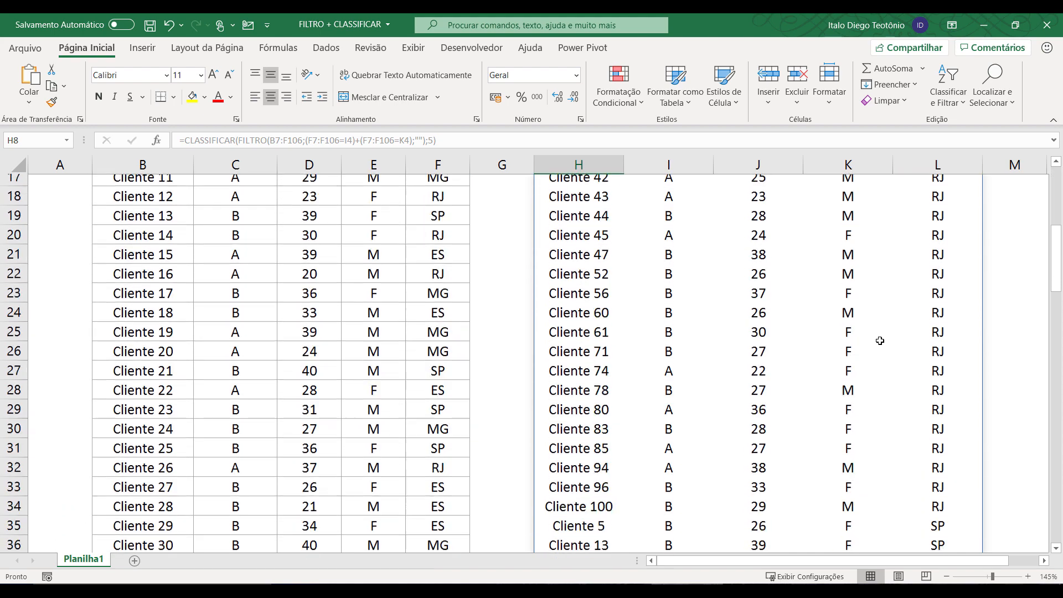
{"action": "scroll", "coordinate": [880, 341], "scroll_direction": "down", "scroll_amount": 6}
{"action": "scroll", "coordinate": [880, 341], "scroll_direction": "up", "scroll_amount": 8}
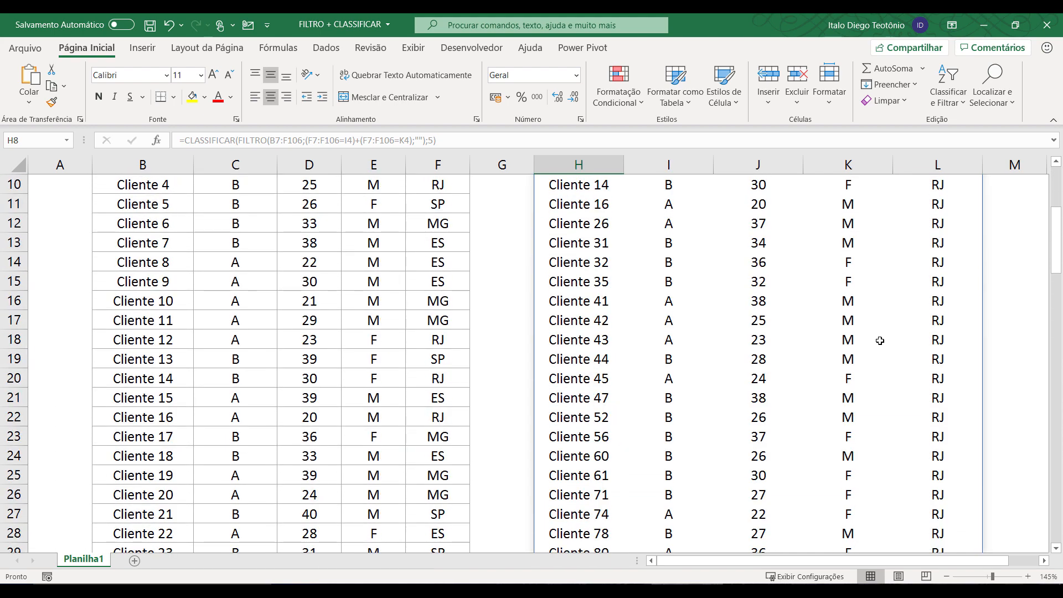
{"action": "scroll", "coordinate": [880, 340], "scroll_direction": "up", "scroll_amount": 3}
{"action": "left_click", "coordinate": [672, 242]}
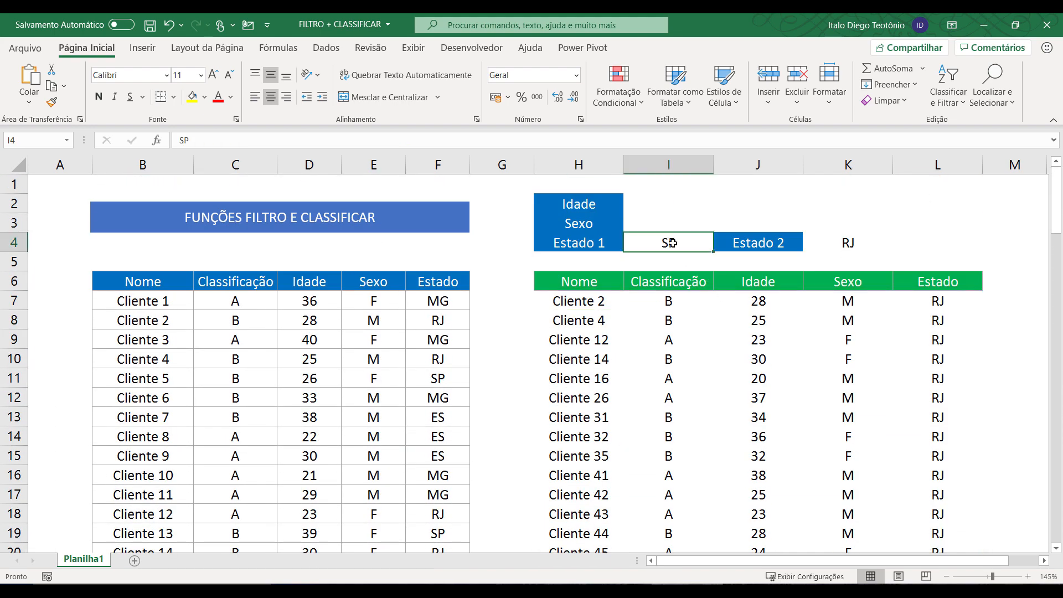
{"action": "type", "text": "MG"}
{"action": "key", "text": "Return"}
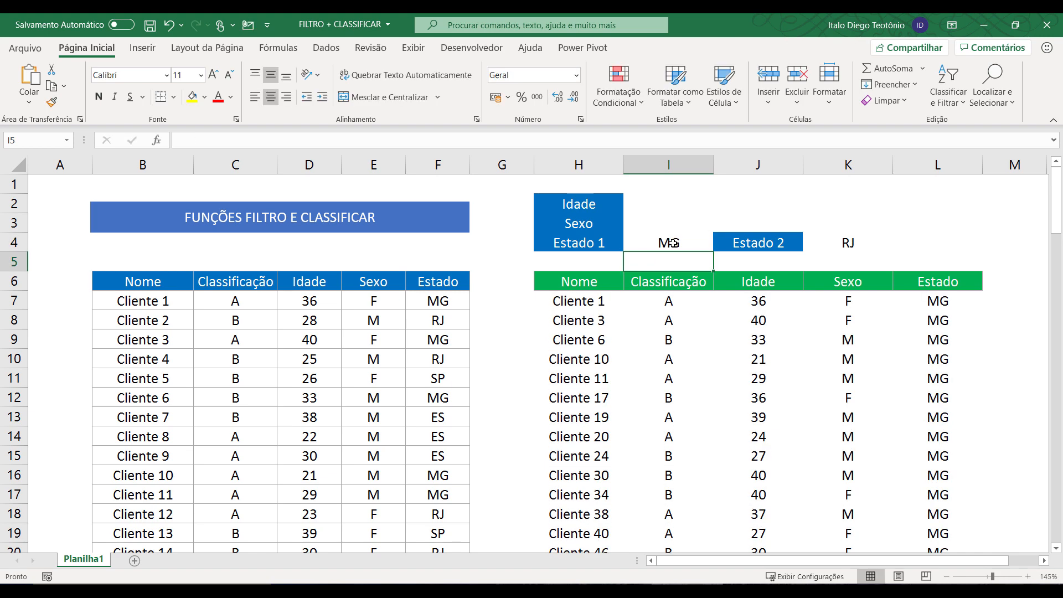
{"action": "scroll", "coordinate": [775, 338], "scroll_direction": "down", "scroll_amount": 10}
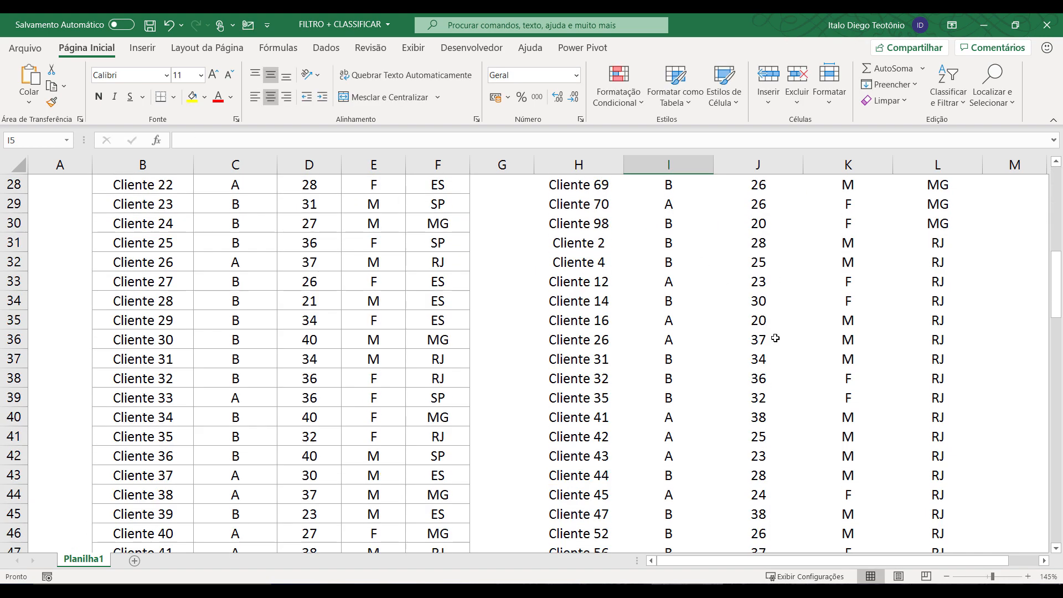
{"action": "scroll", "coordinate": [775, 338], "scroll_direction": "up", "scroll_amount": 10}
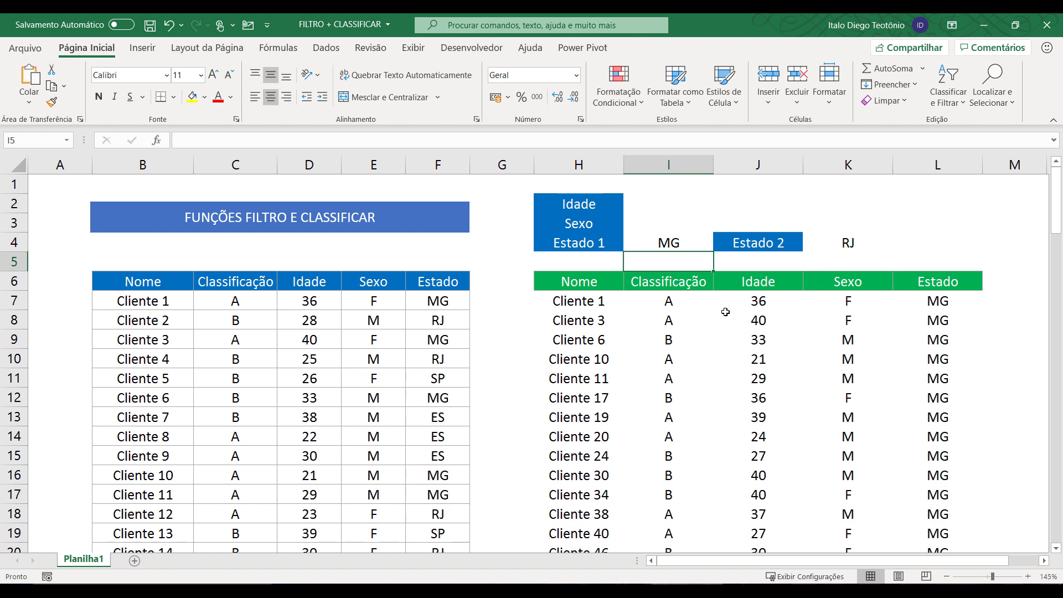